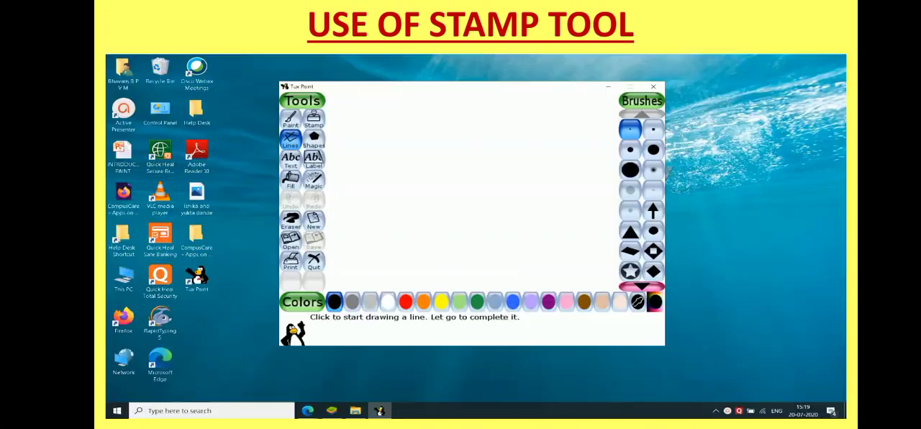
Place a stamp of the penguin with one raised flipper near the canvas's upper-left corner, using the Stamp tool.
left_click(314, 122)
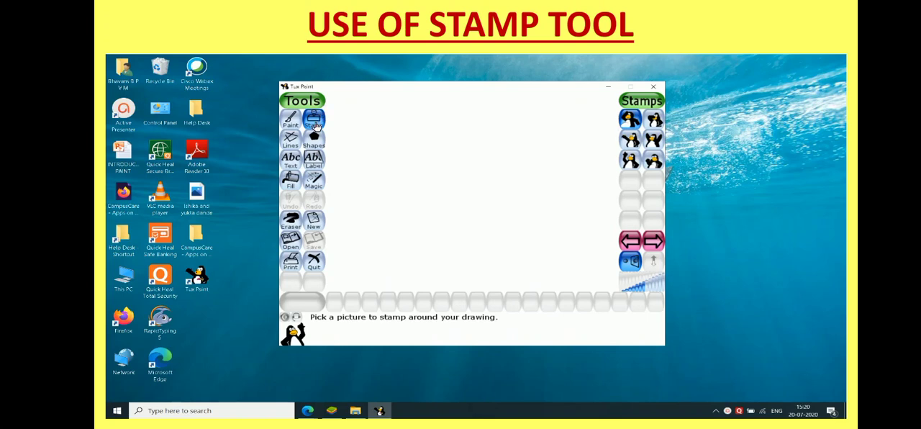
left_click(631, 161)
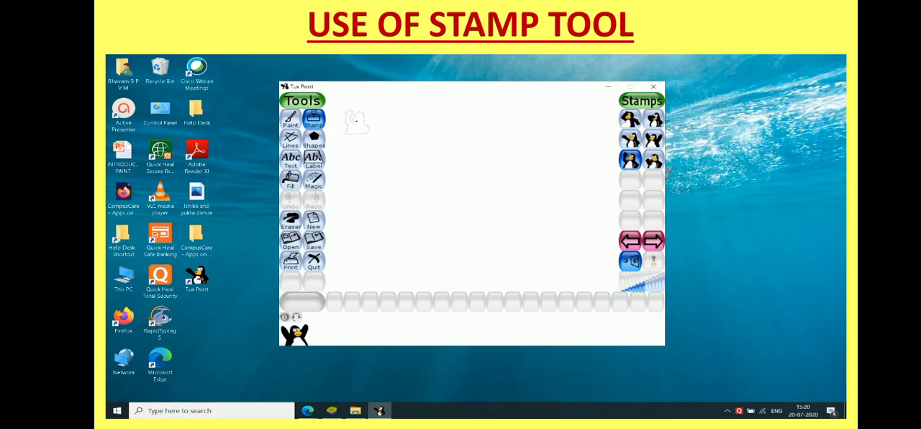
left_click(356, 123)
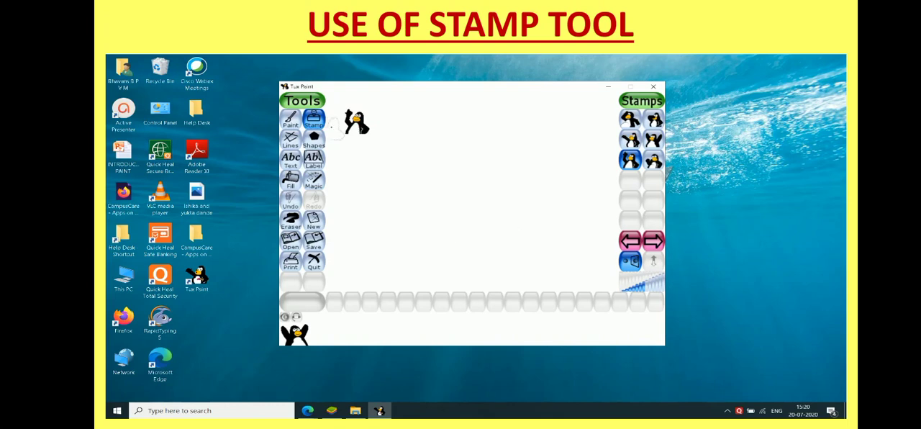
Stamp a much larger copy of the penguin below the first one and a tiny copy to its right.
left_click(651, 292)
left_click(656, 287)
left_click(389, 193)
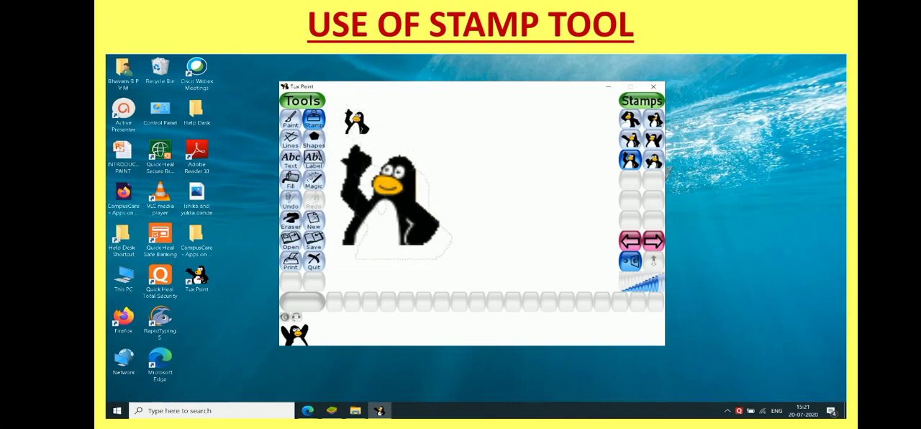
left_click(642, 290)
left_click(411, 121)
Enlarge the penguin stamp again, mirror it, and place it facing the large penguin on its right.
left_click(654, 286)
left_click(637, 265)
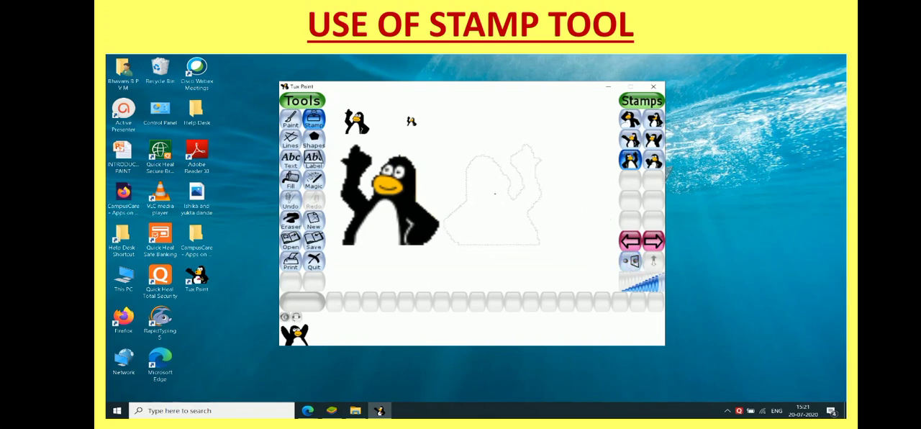
left_click(509, 193)
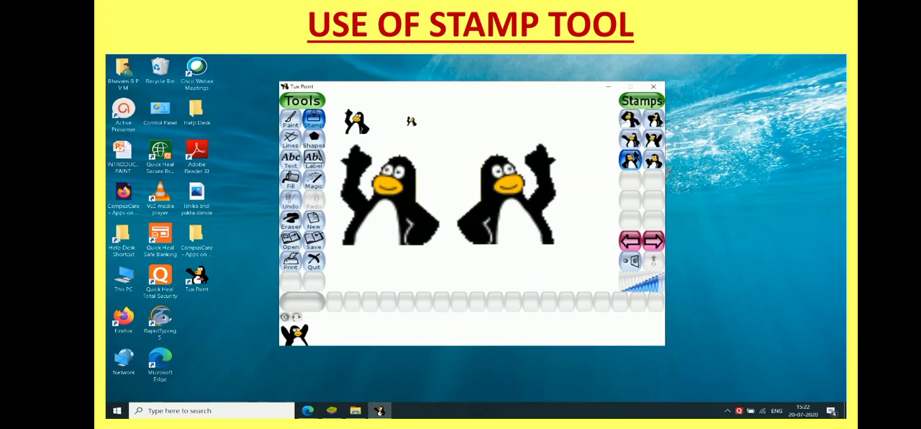
left_click(526, 364)
left_click(728, 411)
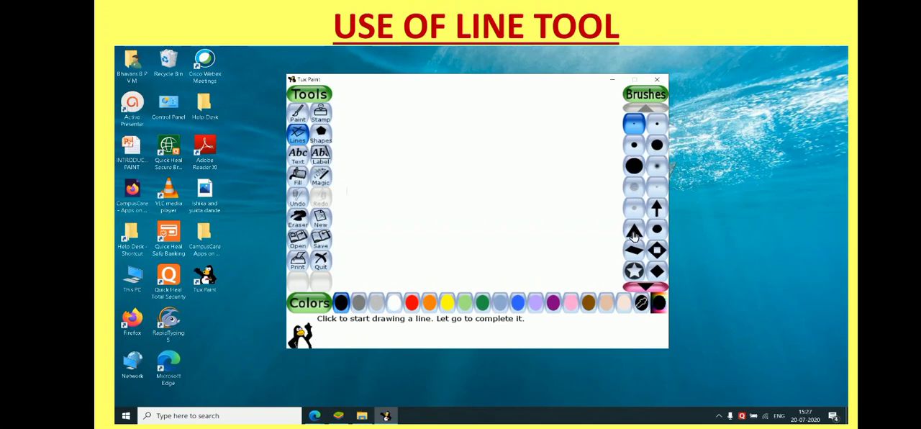
Look through the complete list of brushes available for the Lines tool and return to its beginning.
left_click(646, 285)
left_click(646, 285)
left_click(646, 285)
left_click(646, 285)
left_click(646, 285)
left_click(646, 285)
left_click(647, 285)
left_click(646, 285)
left_click(646, 284)
left_click(647, 285)
left_click(646, 285)
left_click(646, 285)
left_click(646, 285)
left_click(646, 285)
left_click(646, 285)
left_click(646, 285)
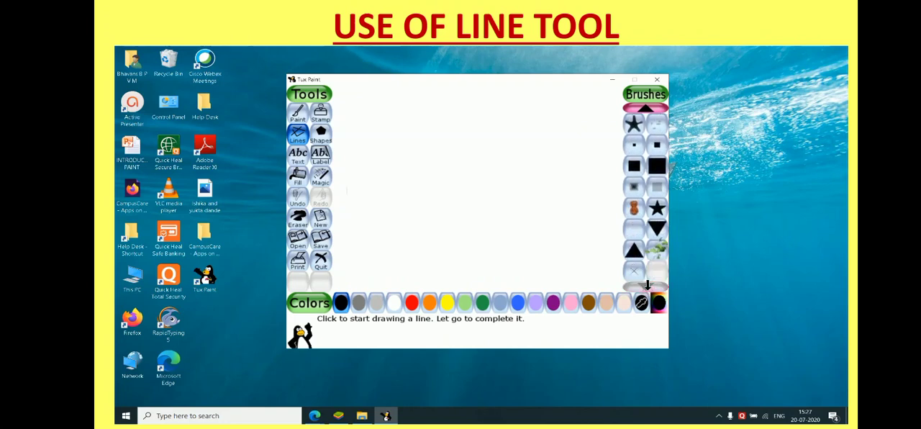
left_click(644, 109)
left_click(645, 109)
left_click(644, 109)
left_click(645, 110)
left_click(645, 109)
left_click(645, 109)
left_click(644, 110)
left_click(645, 109)
left_click(644, 109)
left_click(645, 109)
left_click(645, 109)
left_click(644, 109)
left_click(644, 109)
left_click(644, 109)
left_click(645, 109)
left_click(645, 109)
left_click(645, 110)
left_click(645, 110)
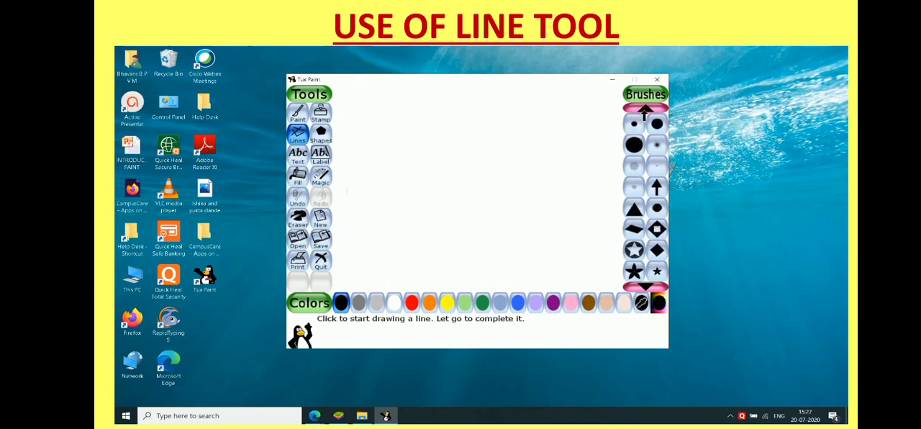
left_click(644, 109)
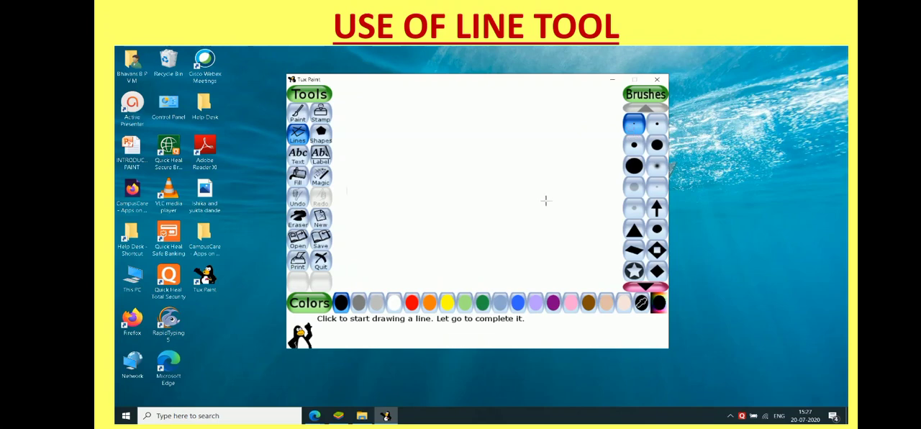
Draw a thin red horizontal line near the top of the canvas and a longer, thicker dark green line below it.
left_click(411, 305)
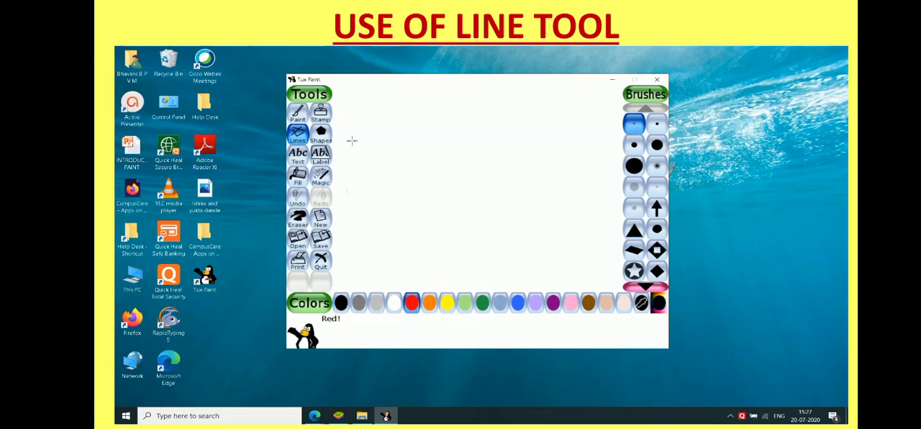
left_click_drag(348, 107, 401, 108)
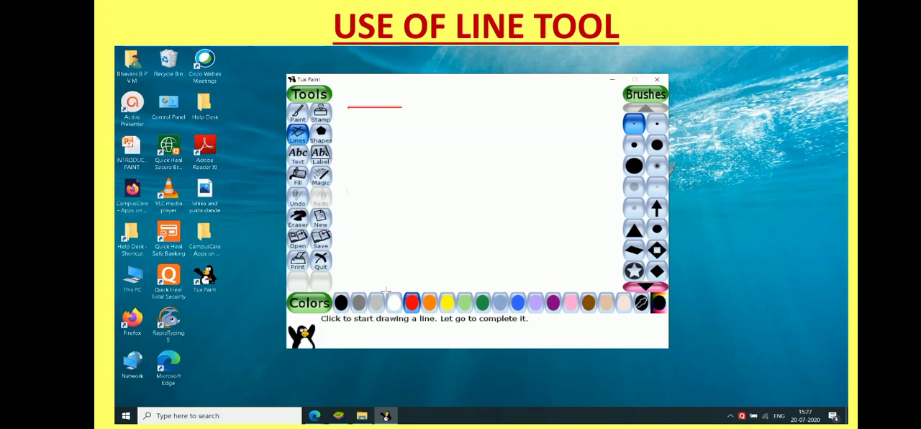
left_click(634, 146)
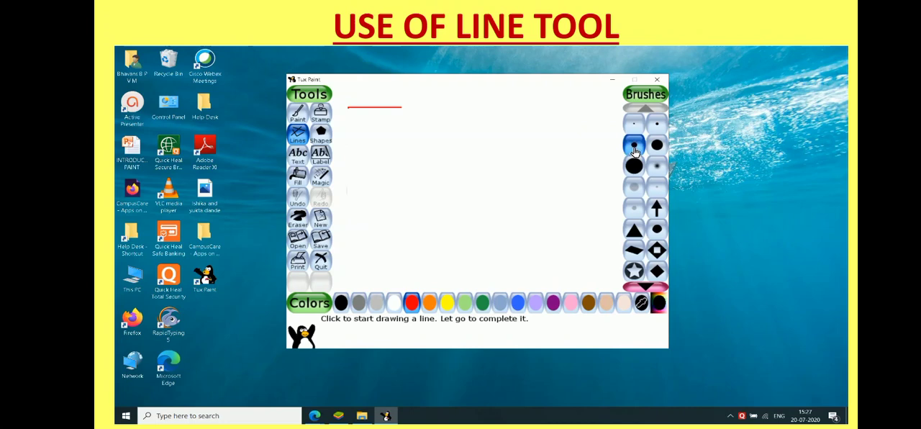
left_click(482, 302)
left_click_drag(353, 130, 456, 130)
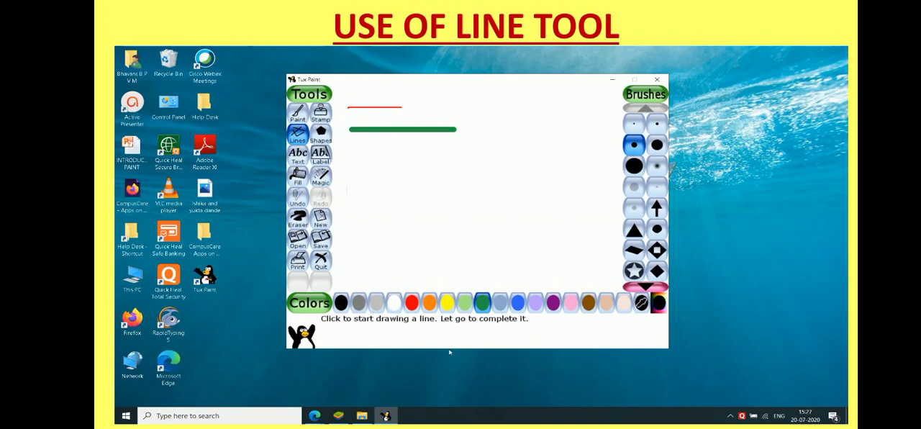
Draw a wavy row of blue stars below the green line with the star-in-circle brush.
left_click(635, 275)
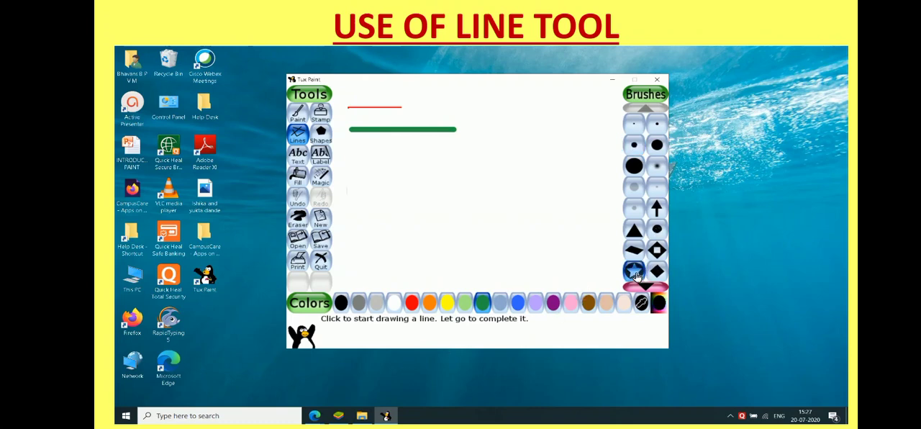
left_click(518, 308)
left_click_drag(383, 161, 421, 160)
left_click(421, 159)
left_click(441, 153)
left_click(456, 159)
mouse_move(467, 169)
left_mouse_down()
mouse_move(472, 174)
mouse_move(512, 154)
left_mouse_up()
left_click(492, 185)
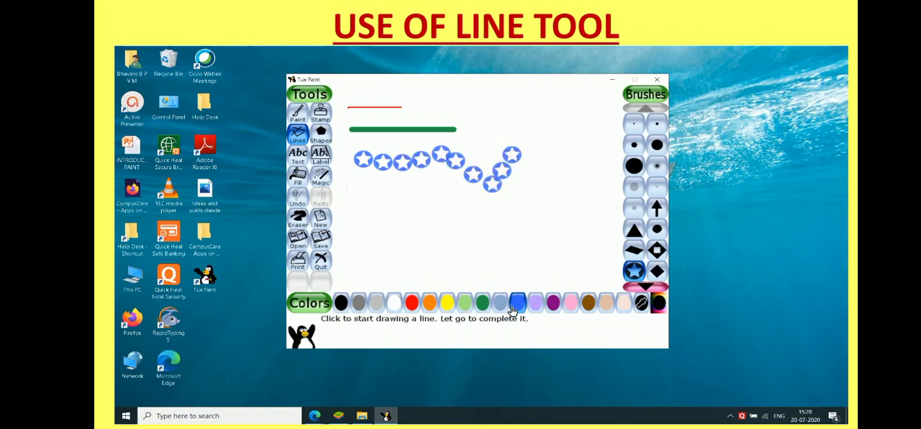
Draw a row of brown flowers below the blue stars with the round flower brush, hooking upward at its right end.
left_click(645, 285)
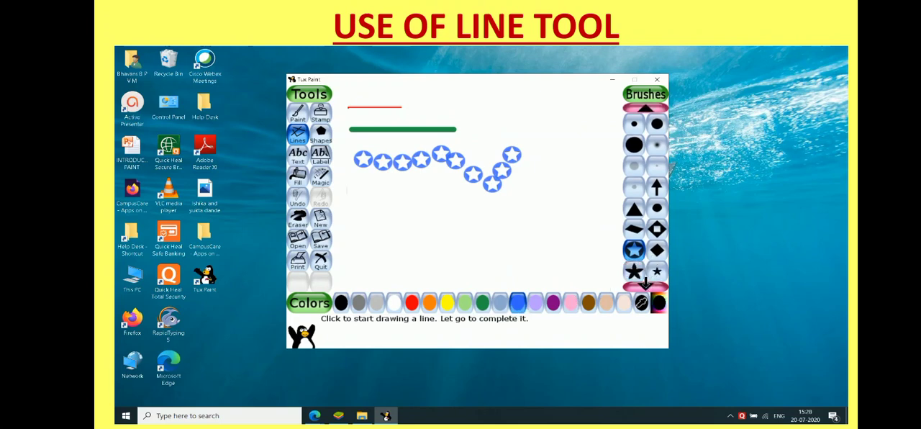
left_click(645, 284)
left_click(645, 285)
left_click(646, 284)
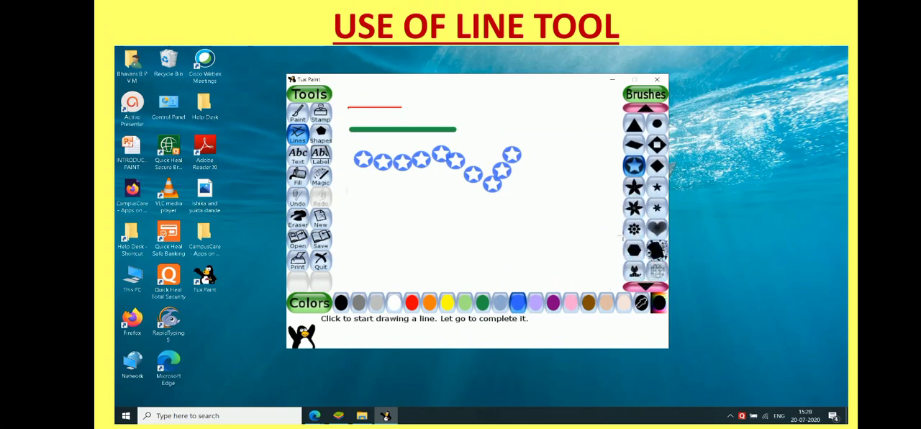
left_click(634, 229)
left_click(587, 303)
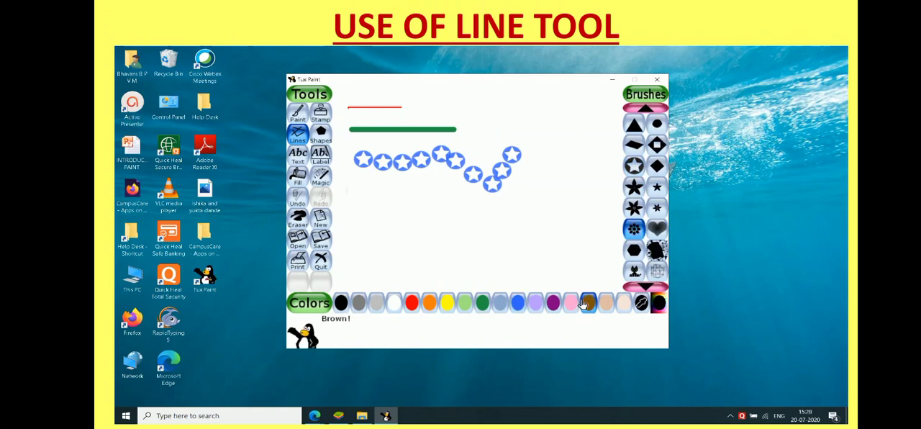
mouse_move(372, 223)
left_mouse_down()
mouse_move(486, 228)
mouse_move(490, 246)
mouse_move(507, 245)
left_mouse_up()
left_click(508, 244)
left_click(524, 242)
left_click(520, 225)
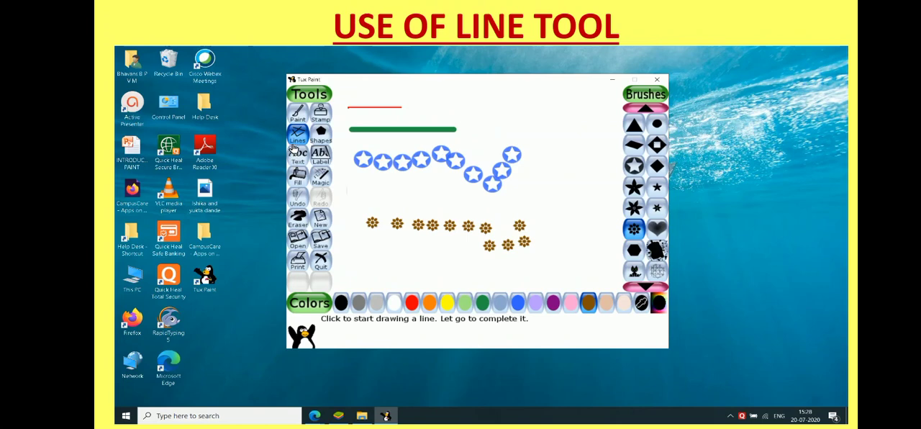
Look through the available brush shapes for the Lines tool again.
left_click(645, 109)
left_click(645, 109)
left_click(646, 109)
left_click(646, 108)
left_click(647, 109)
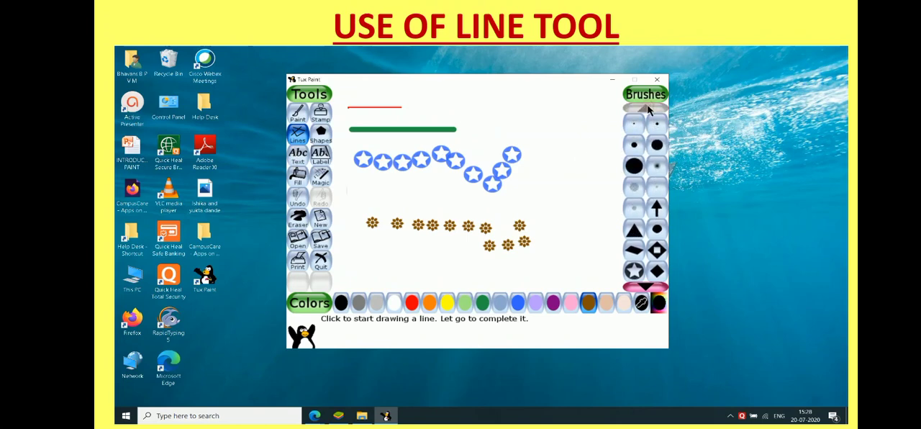
left_click(646, 285)
left_click(645, 284)
left_click(646, 285)
left_click(646, 284)
left_click(645, 285)
left_click(645, 284)
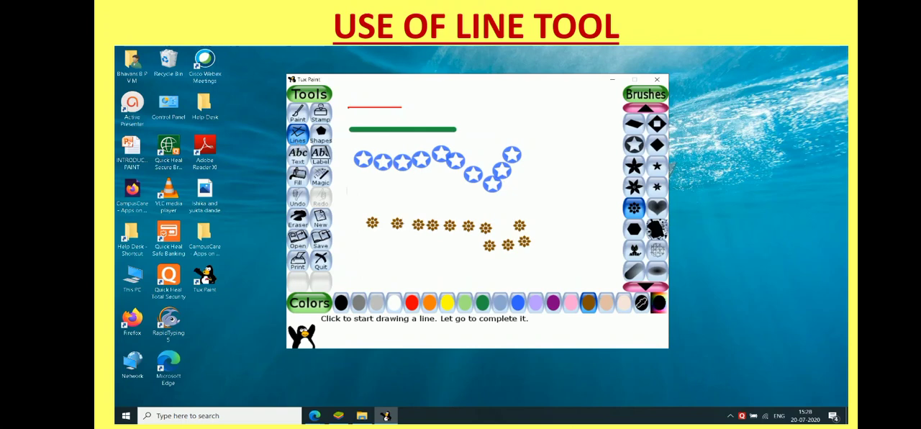
left_click(730, 416)
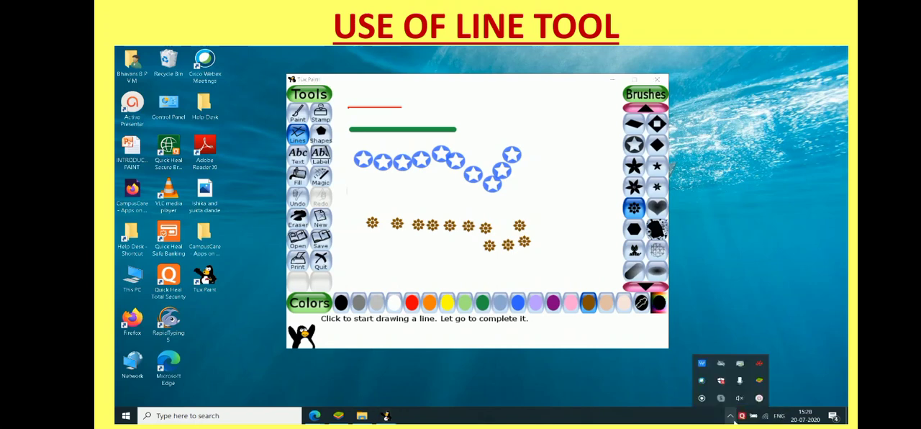
mouse_move(758, 398)
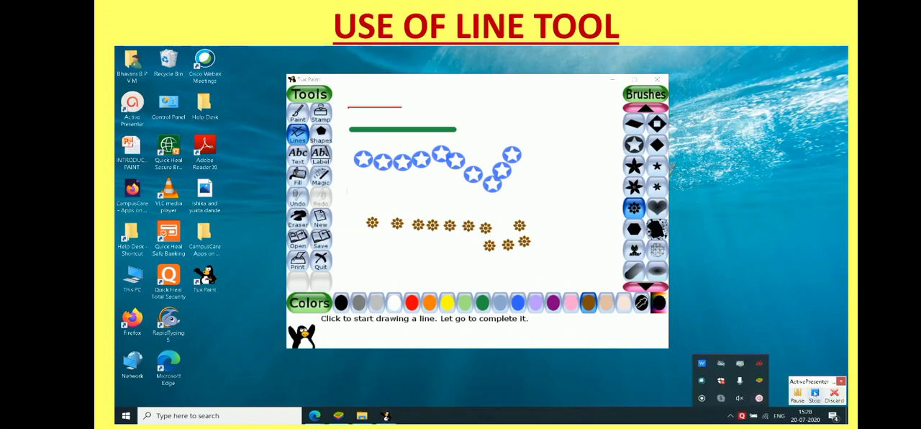
left_click(817, 395)
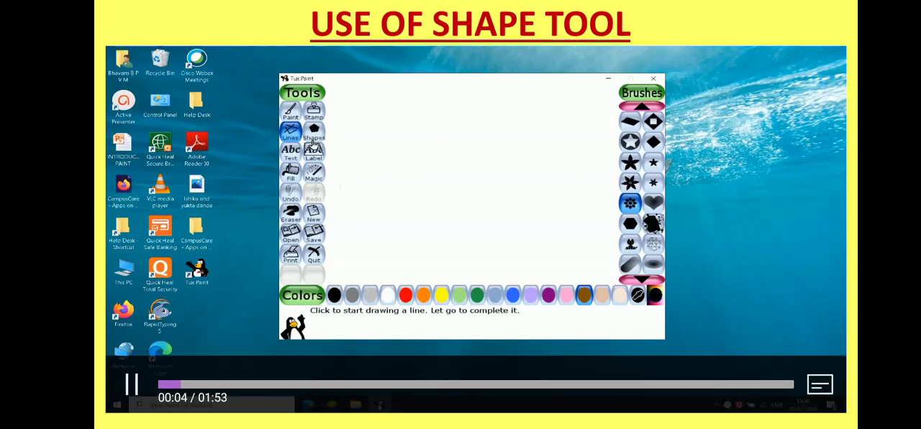
Draw a brown circle outline in the upper-left corner of the blank canvas with the Shapes tool.
left_click(313, 141)
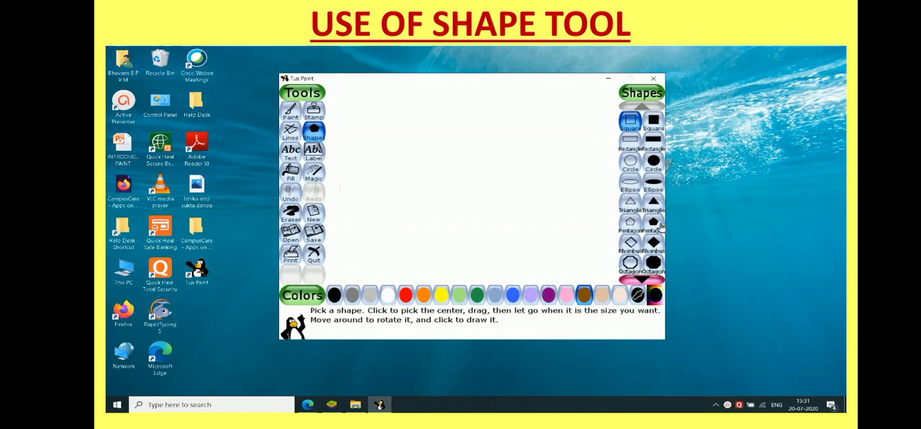
left_click(641, 278)
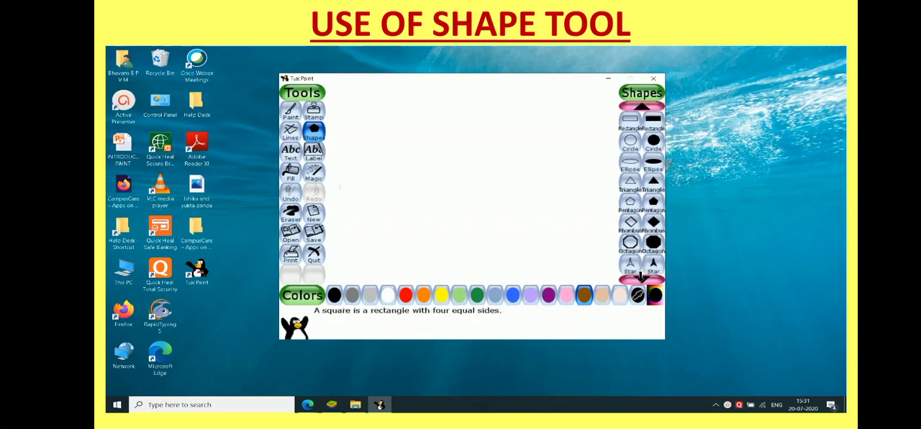
left_click(642, 277)
left_click(641, 278)
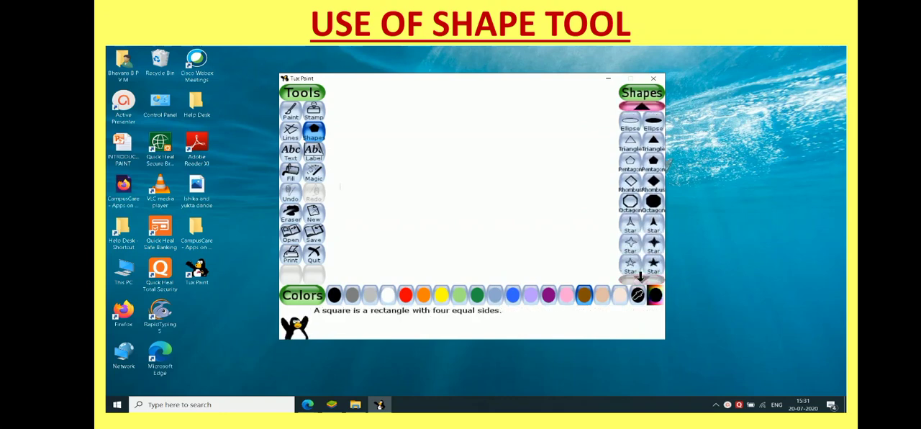
left_click(645, 106)
left_click(643, 107)
left_click(641, 106)
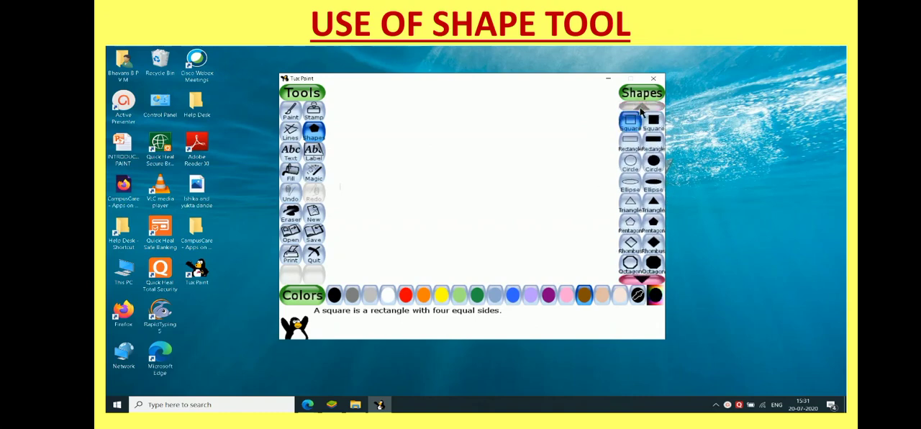
left_click(629, 164)
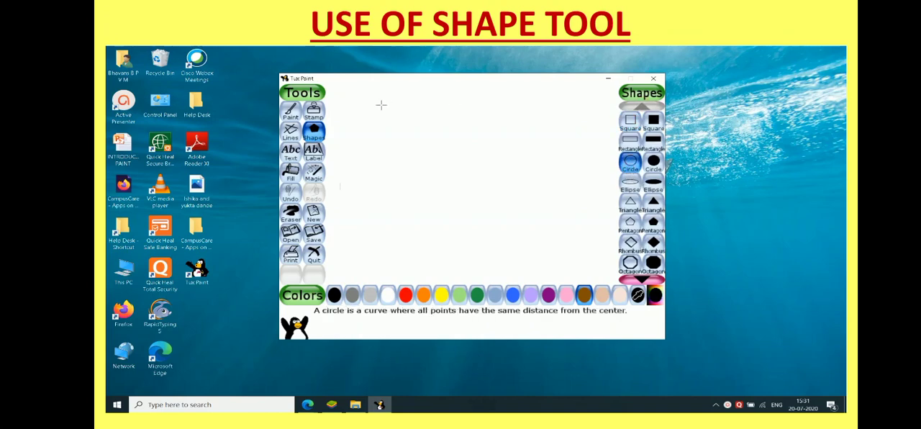
left_click_drag(354, 114, 383, 115)
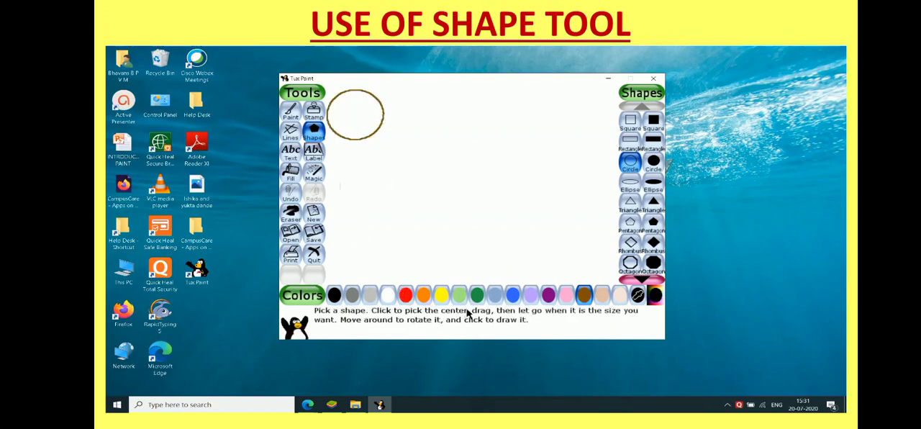
Draw a smaller purple circle outline to the right of the brown one and a filled brown circle below it.
left_click(547, 297)
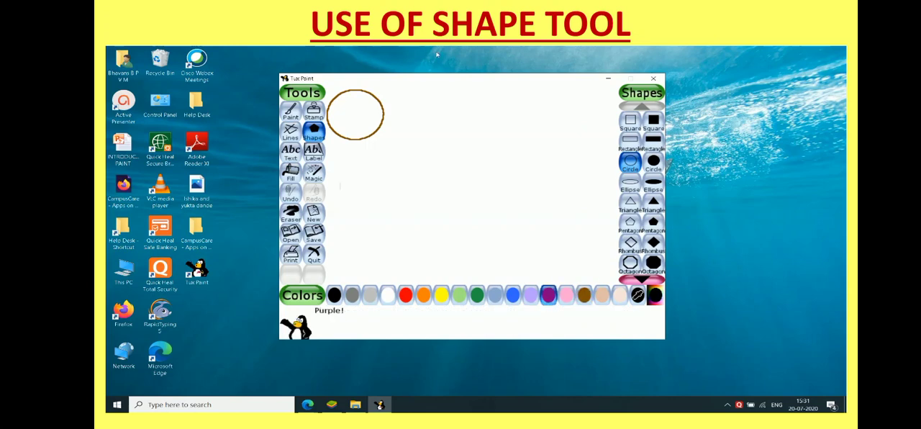
left_click_drag(412, 106, 434, 109)
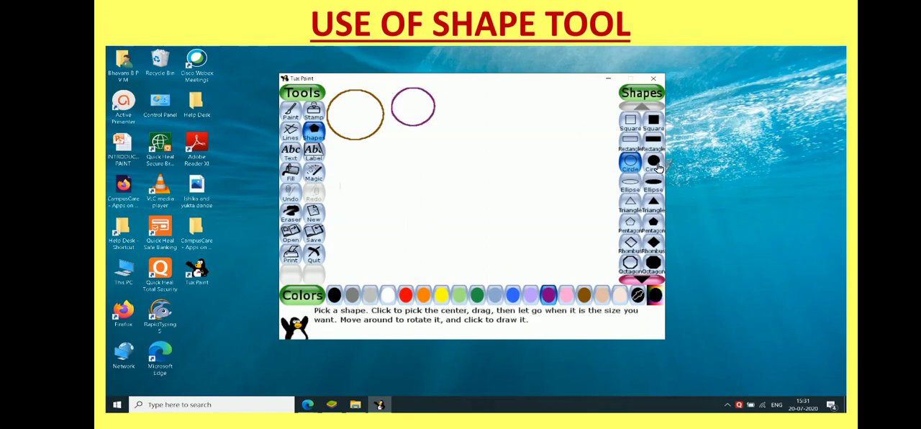
left_click(585, 296)
left_click(653, 163)
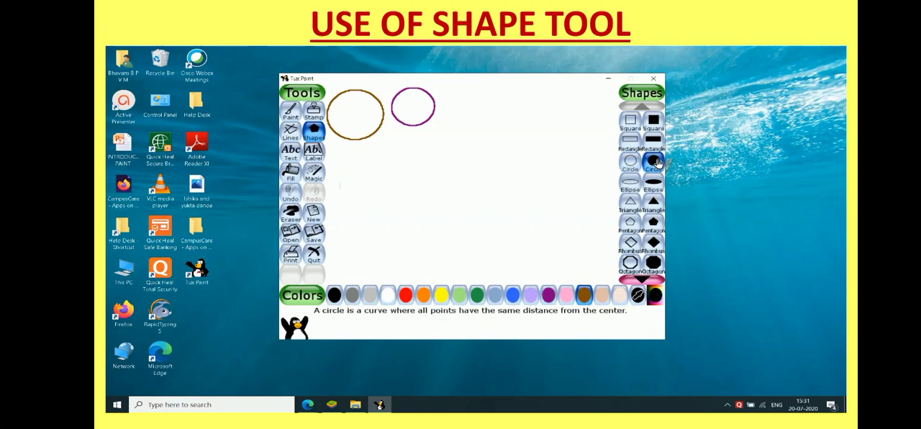
left_click_drag(407, 180, 427, 199)
left_click_drag(428, 198, 428, 199)
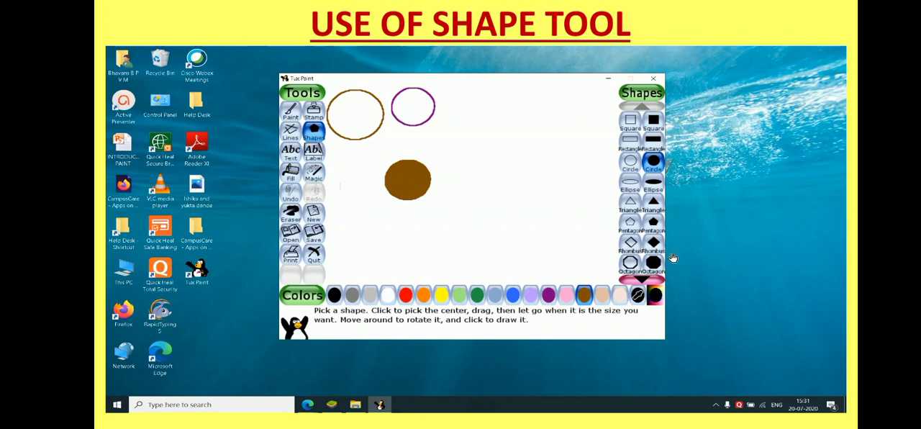
Choose the outlined pentagon as the shape to draw.
left_click(633, 226)
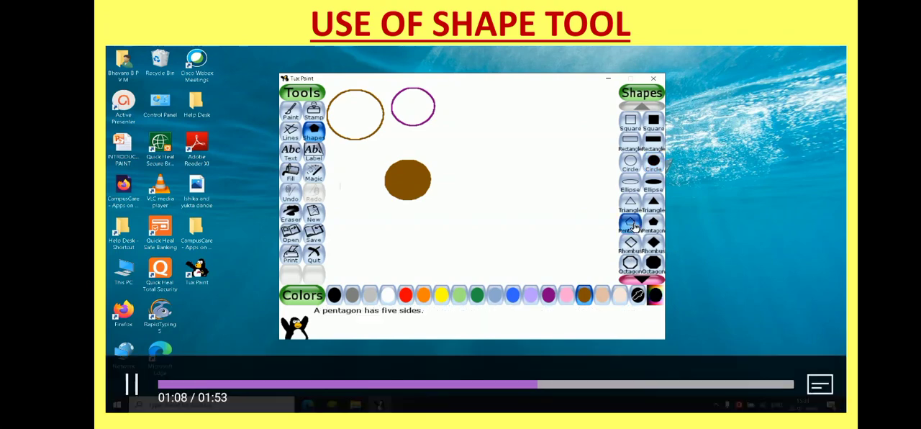
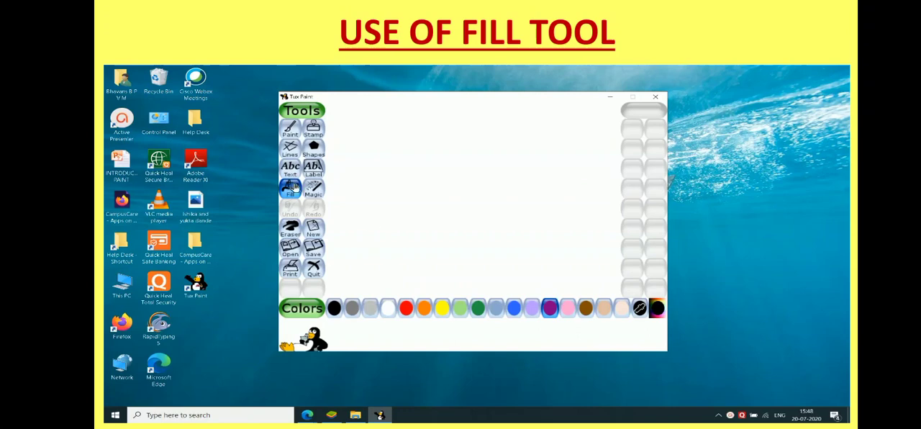
Start a new drawing from the hen outline starter picture.
left_click(291, 190)
left_click(314, 230)
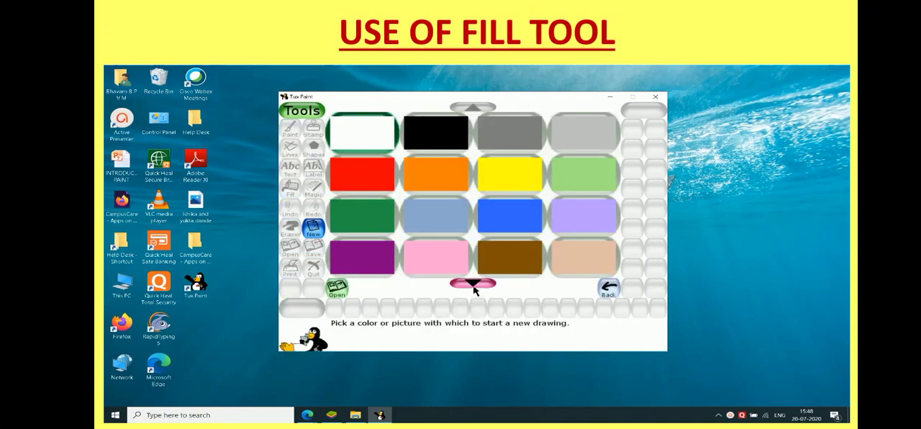
left_click(473, 285)
left_click(473, 284)
left_click(473, 283)
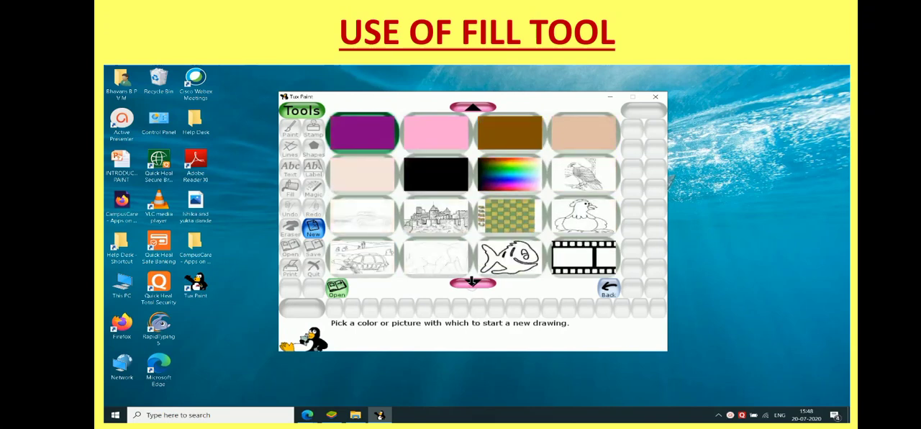
left_click(587, 221)
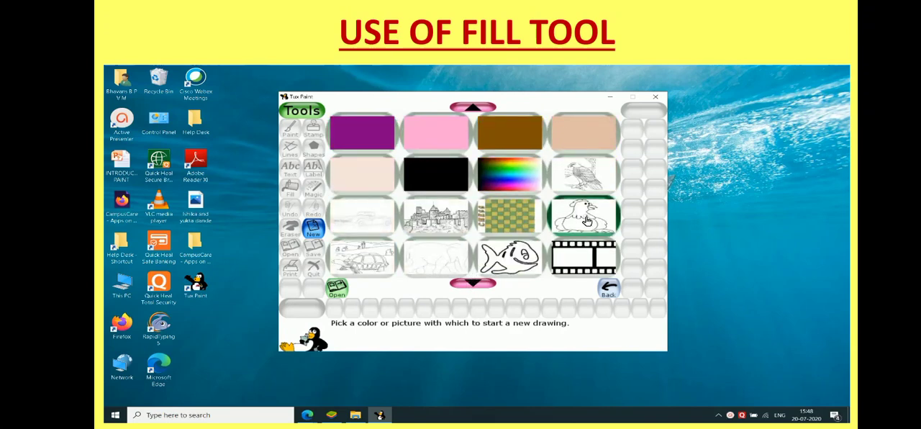
left_click(335, 288)
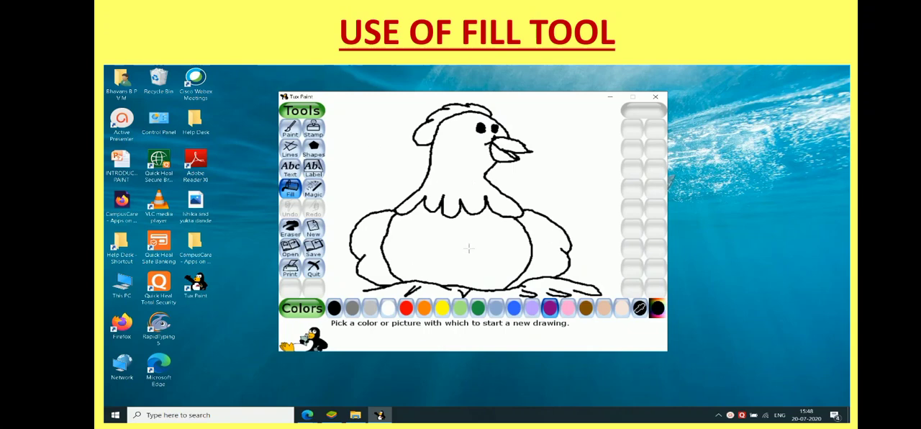
Fill the hen's head and neck with red using the Fill tool.
left_click(290, 188)
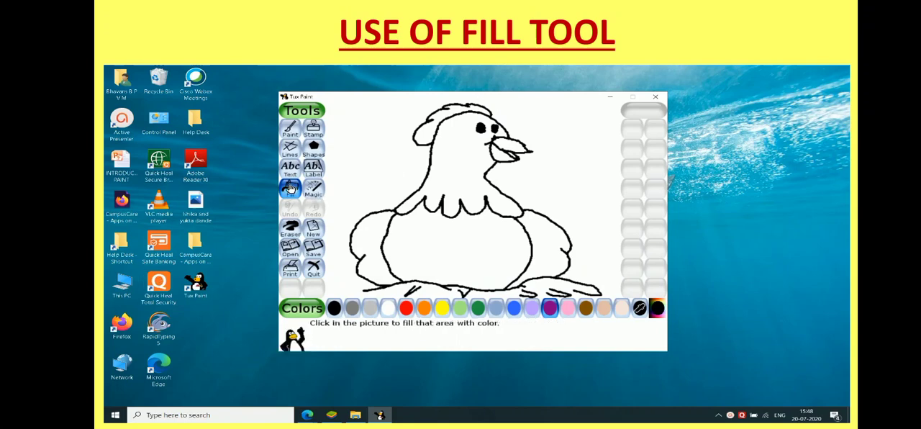
left_click(405, 313)
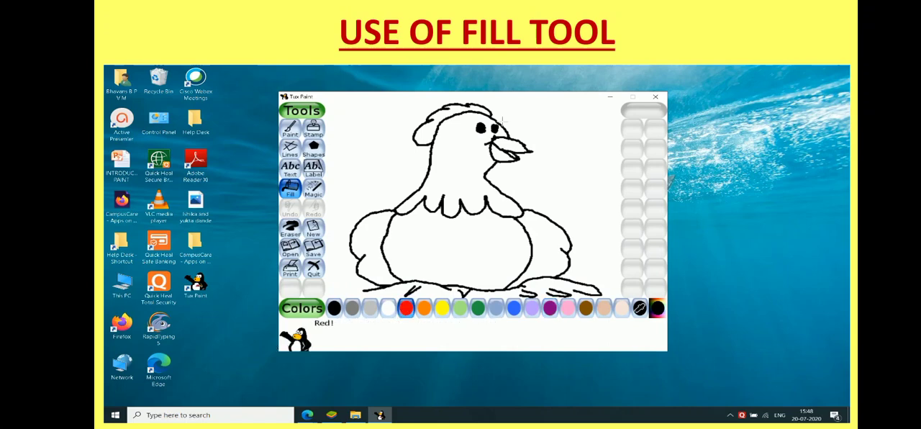
left_click(457, 153)
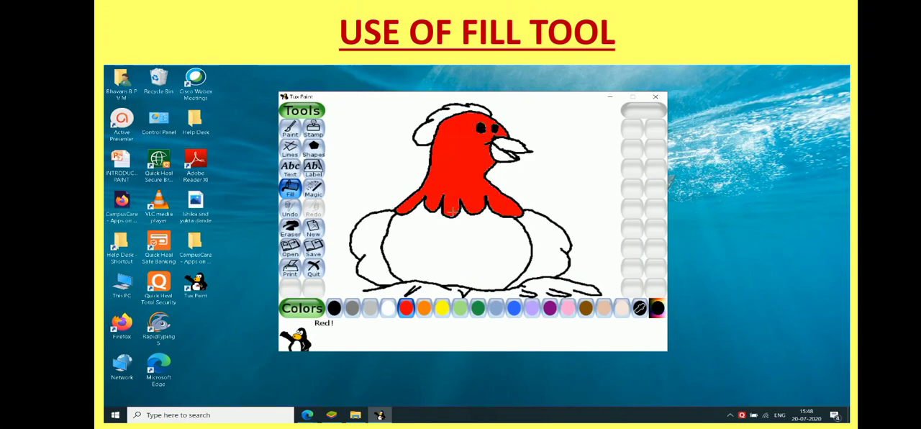
Fill both of the hen's wings with purple and its body with blue.
left_click(549, 309)
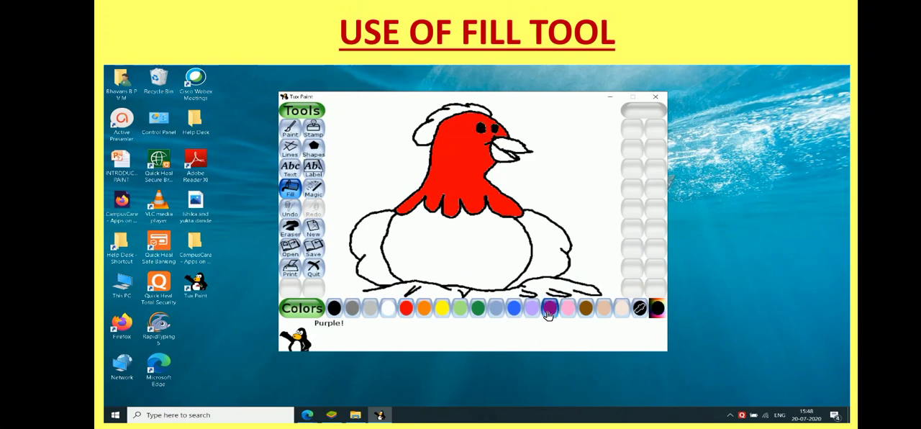
left_click(372, 235)
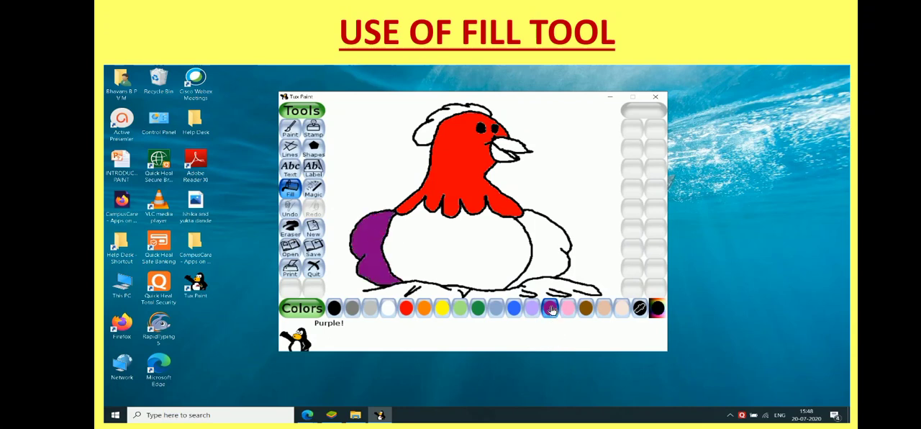
left_click(544, 240)
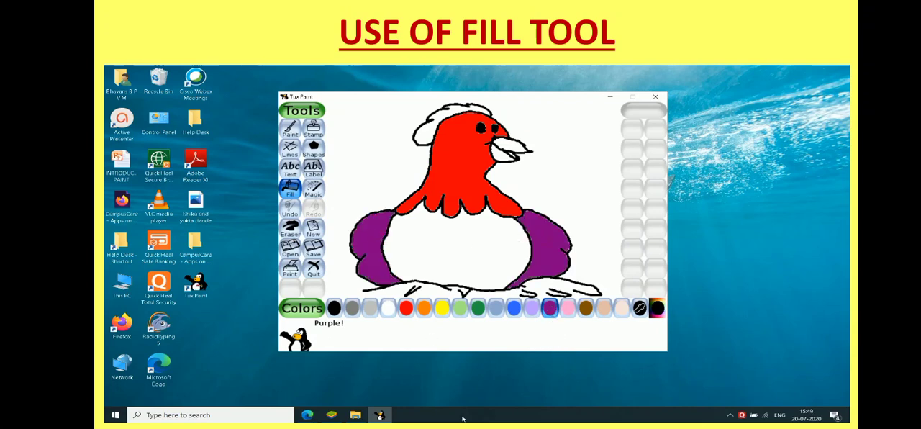
left_click(513, 310)
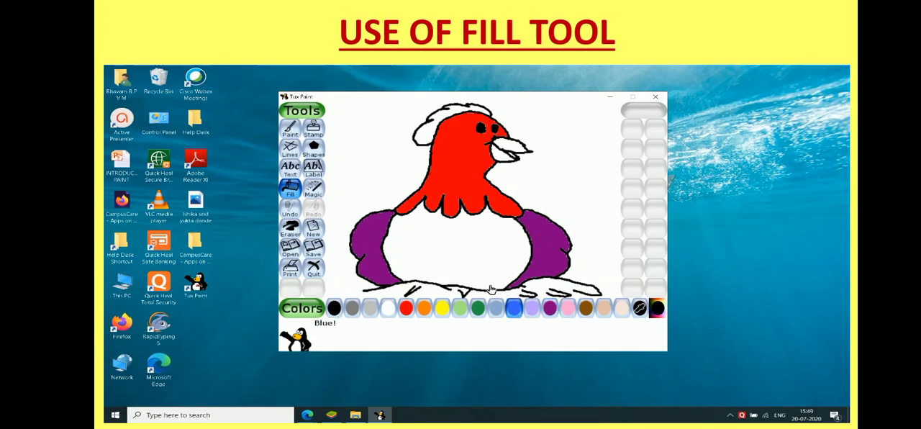
left_click(448, 236)
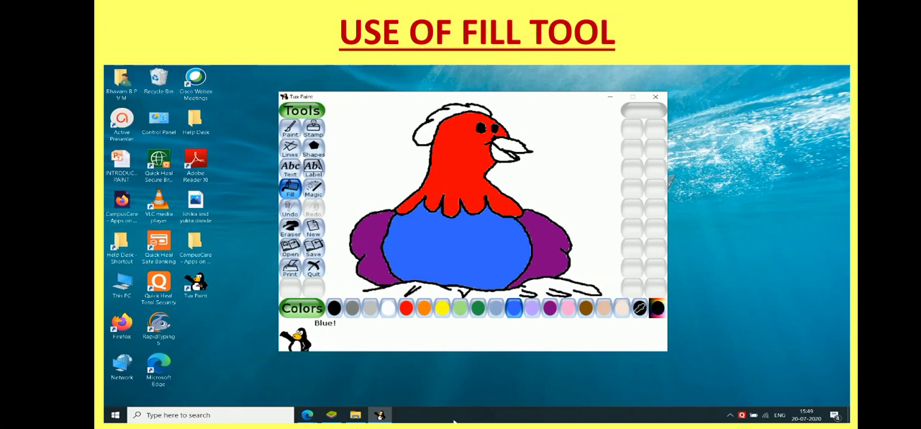
Fill both parts of the hen's beak with brown and its crest with dark green.
left_click(587, 314)
left_click(511, 145)
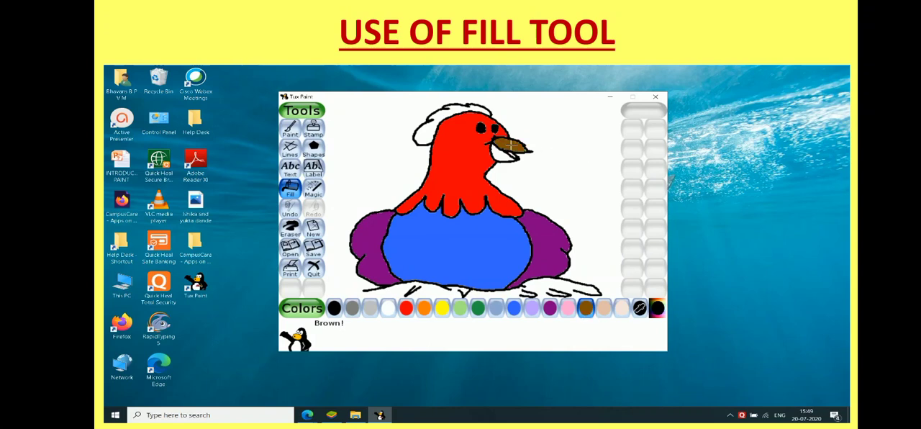
left_click(498, 156)
left_click(478, 311)
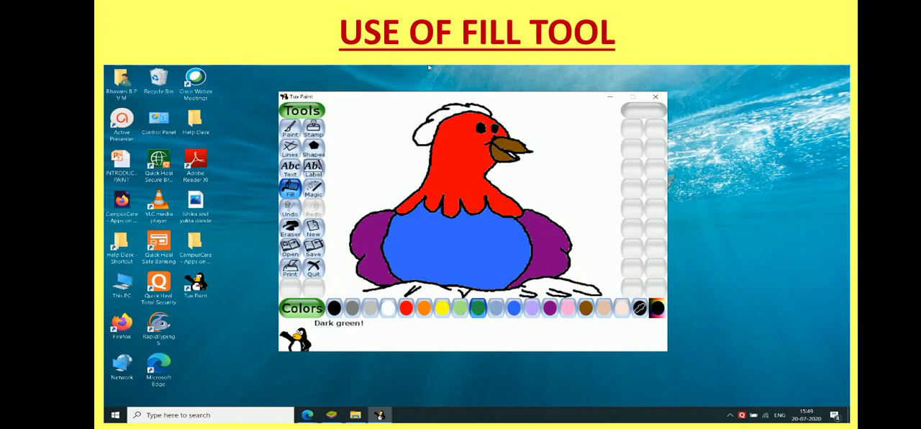
left_click(440, 113)
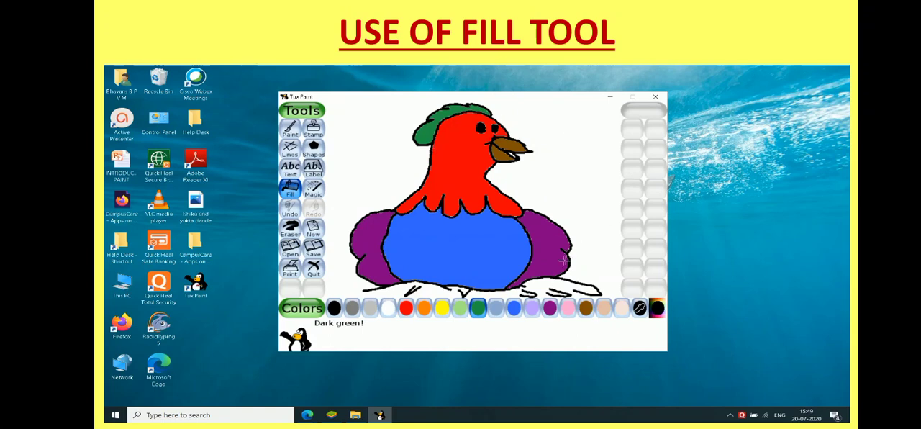
left_click(730, 415)
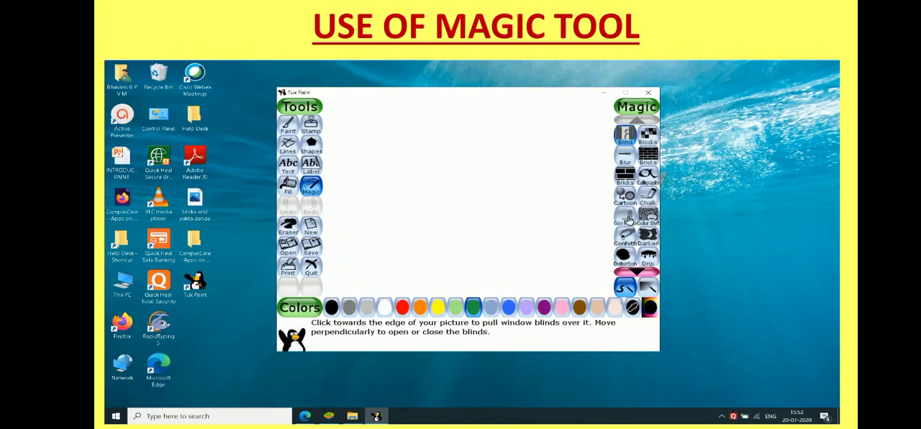
Look through the whole list of available Magic effects and return to its beginning.
left_click(637, 270)
left_click(638, 269)
left_click(638, 270)
left_click(638, 270)
left_click(637, 270)
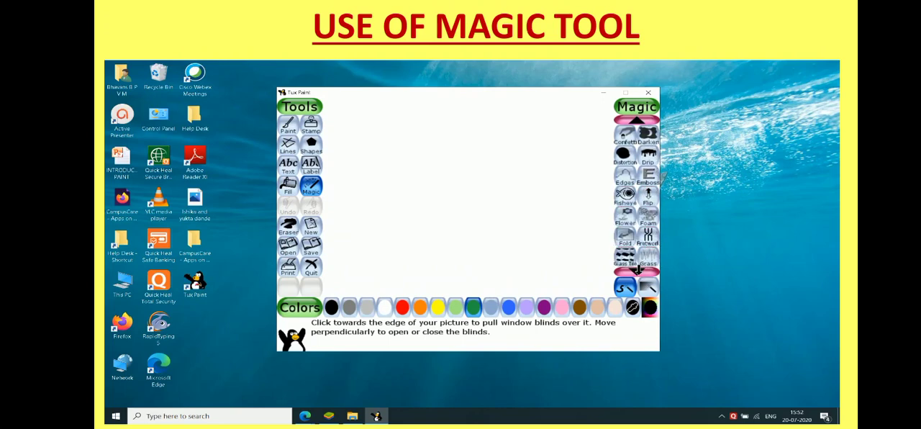
left_click(638, 269)
left_click(637, 270)
left_click(638, 270)
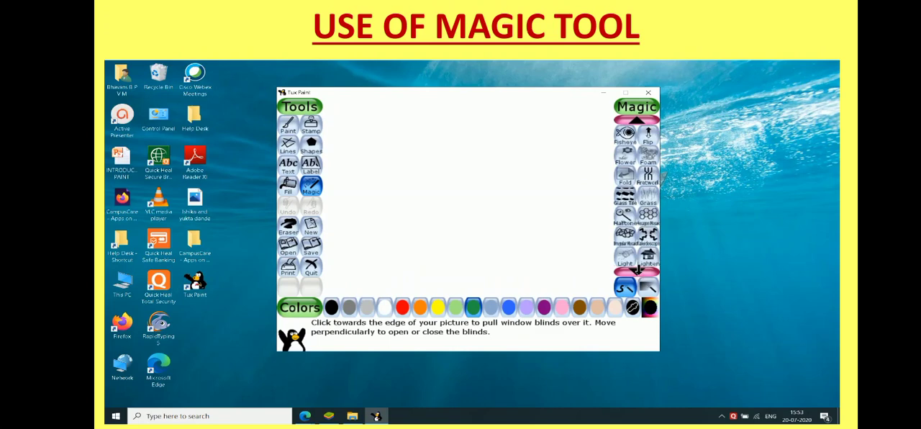
left_click(637, 270)
left_click(638, 270)
left_click(637, 270)
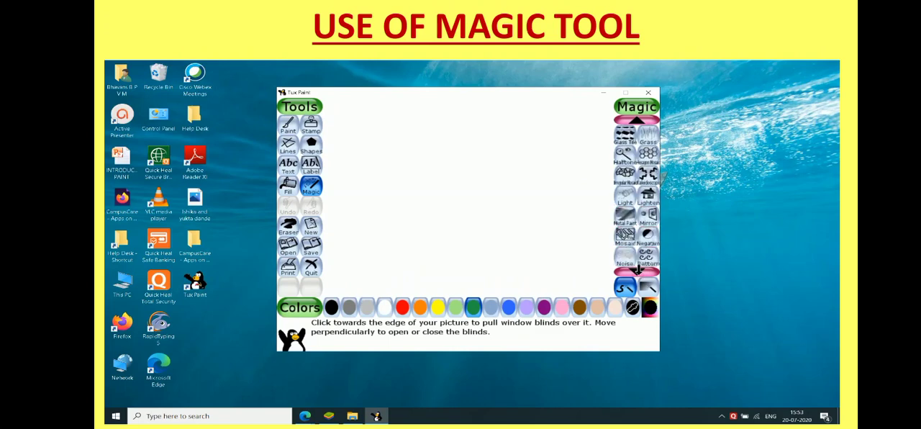
left_click(638, 269)
left_click(638, 270)
left_click(638, 270)
left_click(638, 270)
left_click(638, 270)
left_click(637, 270)
left_click(638, 269)
left_click(637, 270)
left_click(637, 270)
left_click(638, 269)
left_click(638, 270)
left_click(637, 270)
left_click(637, 270)
left_click(637, 270)
left_click(638, 270)
left_click(637, 270)
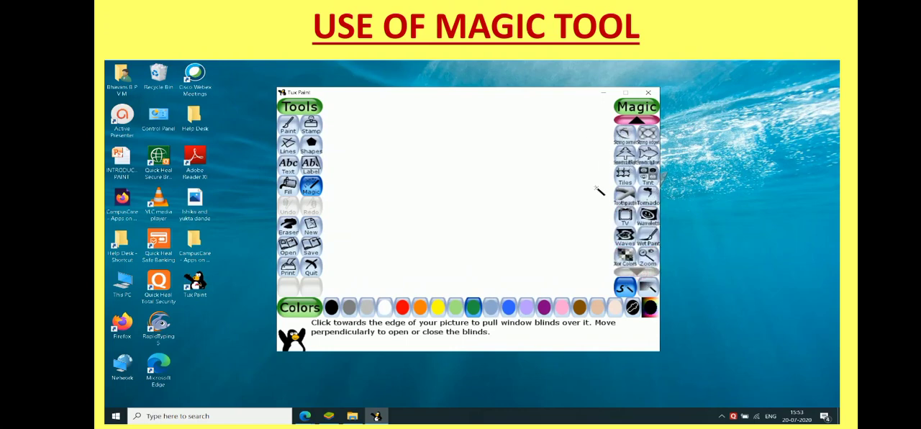
left_click(636, 121)
left_click(636, 121)
left_click(636, 121)
left_click(636, 121)
left_click(637, 121)
left_click(637, 121)
left_click(637, 120)
left_click(637, 121)
left_click(637, 121)
left_click(637, 121)
left_click(637, 121)
left_click(636, 121)
left_click(637, 121)
left_click(637, 121)
left_click(636, 121)
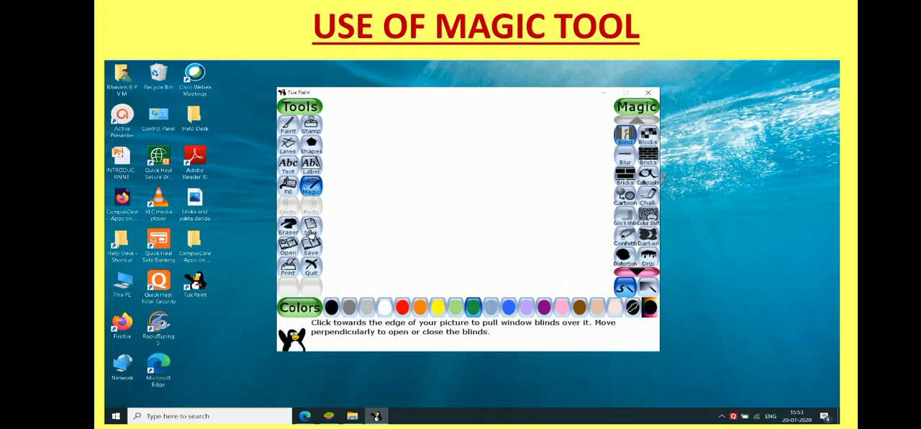
Start a new drawing from the starter picture of the bird perched on a branch.
left_click(311, 230)
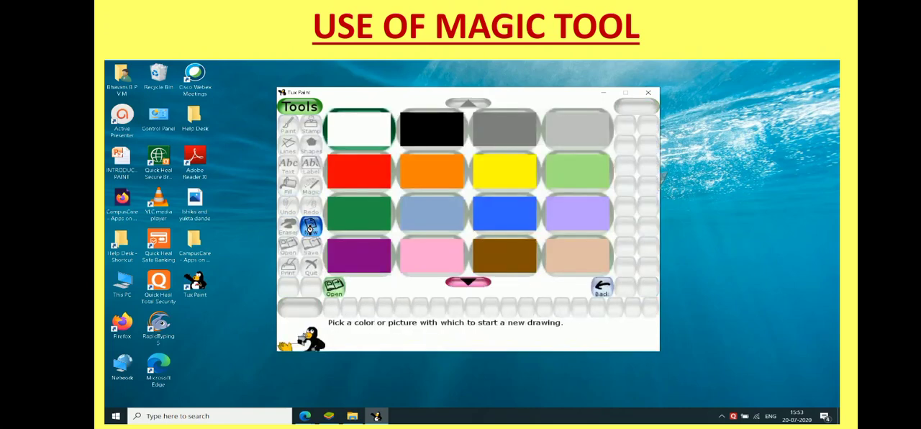
left_click(468, 282)
left_click(468, 281)
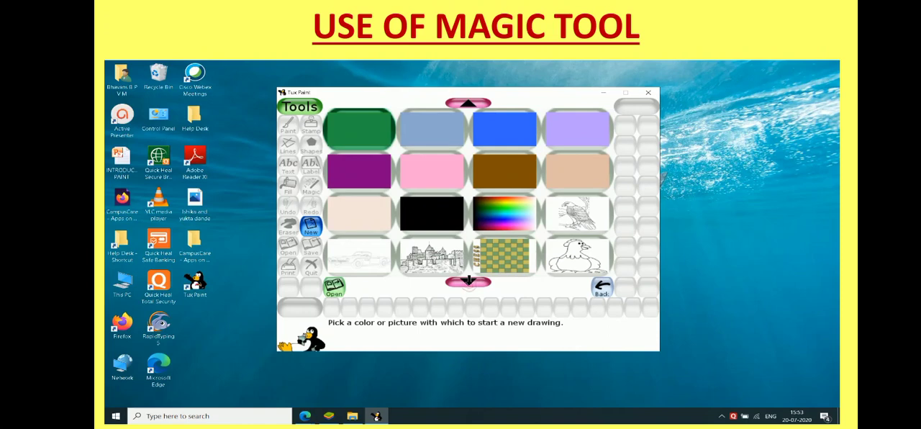
left_click(468, 282)
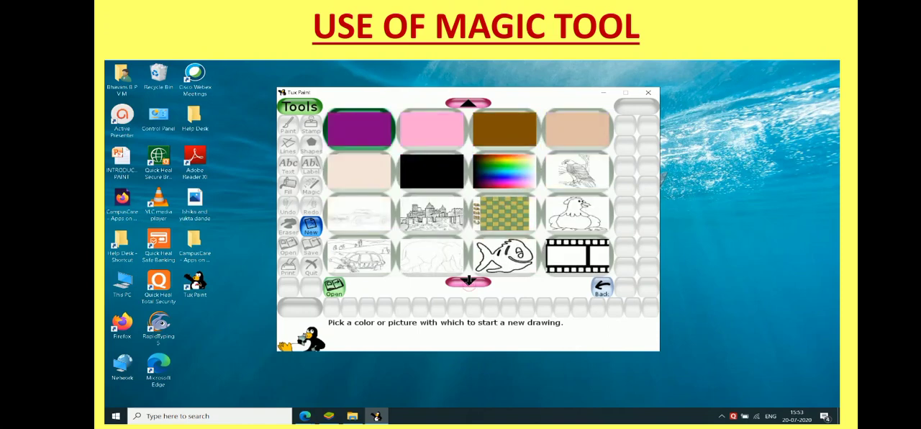
left_click(577, 177)
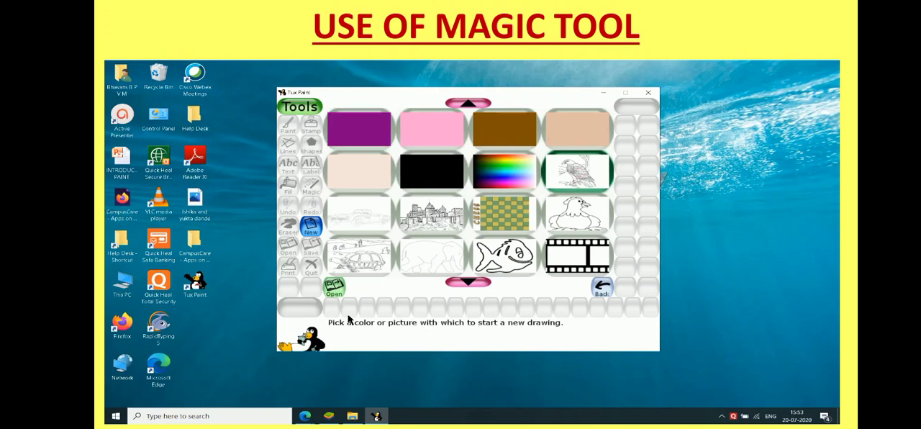
left_click(334, 288)
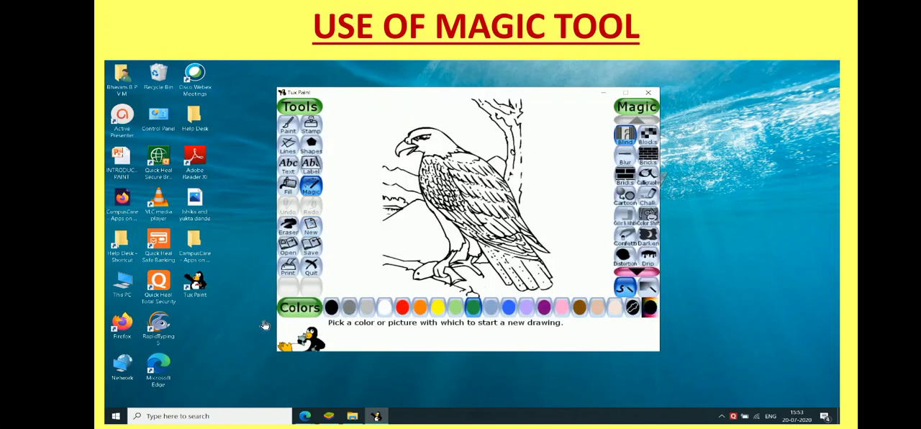
Pull dark green window blinds from the canvas's left edge to the bird's head with the Blind magic effect.
left_click(311, 191)
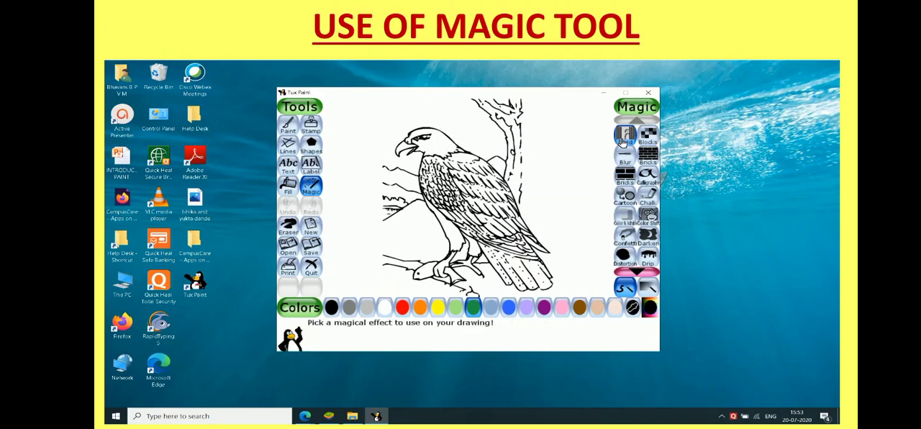
left_click(623, 138)
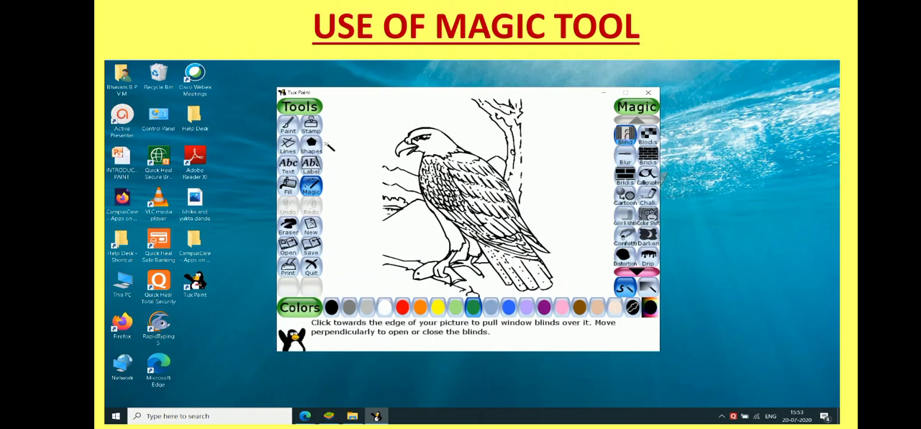
mouse_move(325, 165)
left_mouse_down()
mouse_move(413, 165)
mouse_move(425, 184)
left_mouse_up()
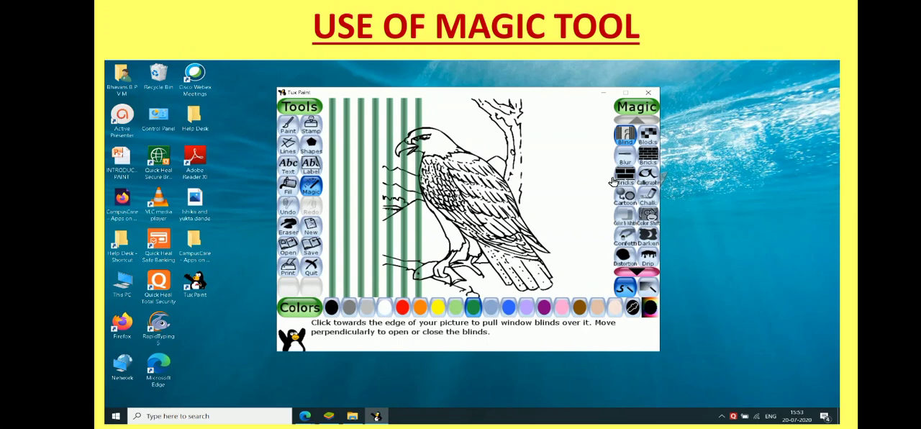
Pull dark green blinds in from the canvas's right, top and bottom edges to form a grid over the picture.
left_click_drag(608, 179, 425, 180)
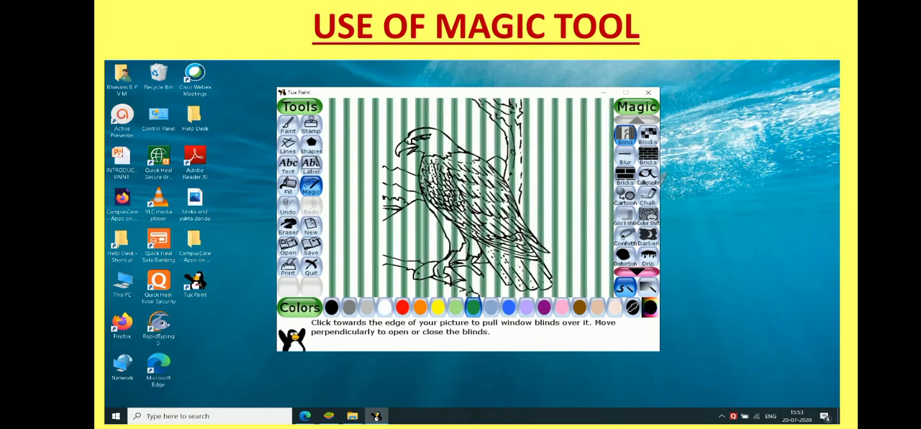
left_click_drag(441, 100, 440, 175)
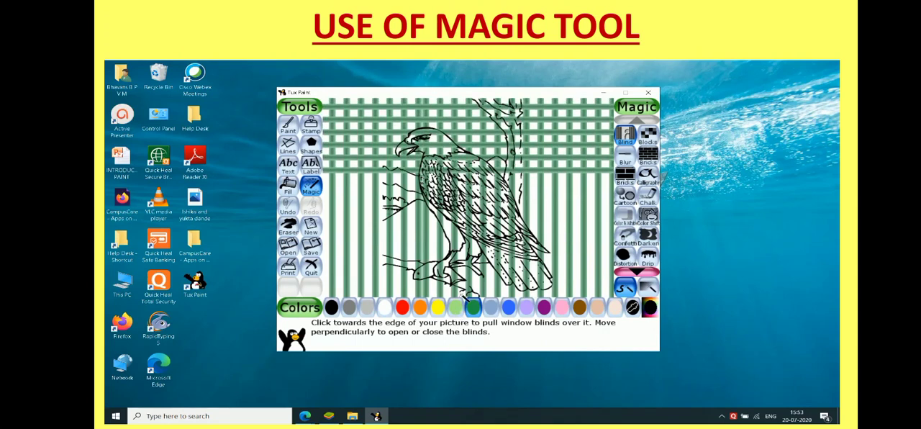
left_click_drag(466, 293, 466, 174)
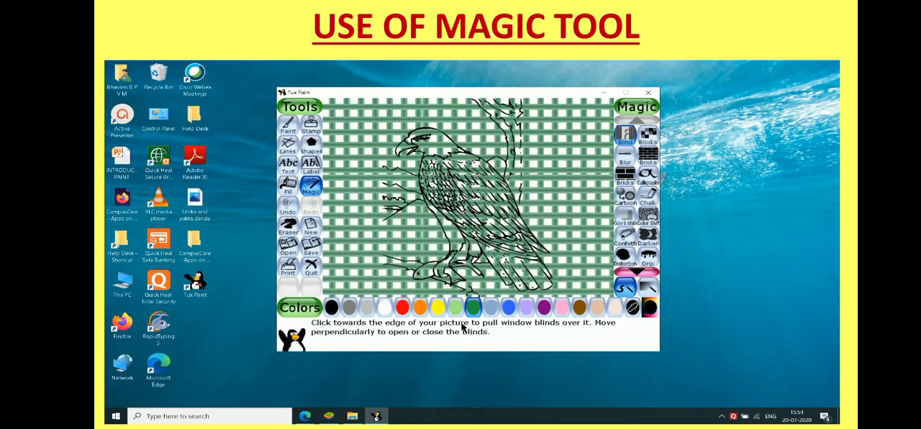
Undo the blinds pulled in from the bottom, top and right edges.
left_click(288, 210)
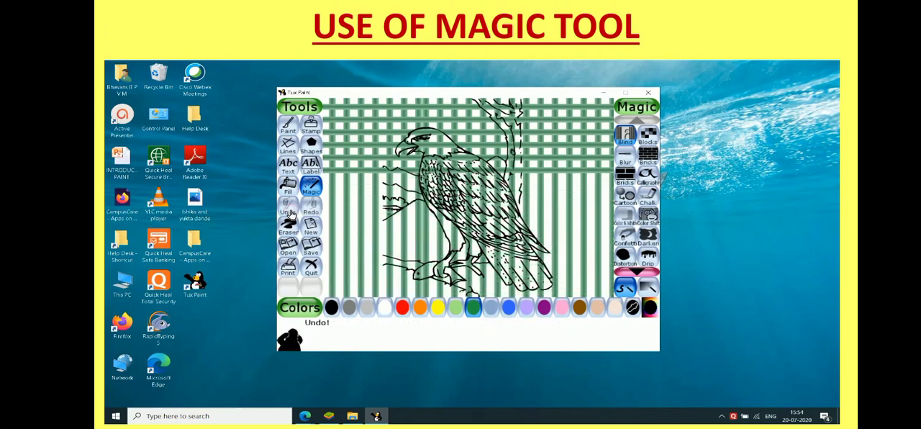
left_click(289, 212)
left_click(286, 212)
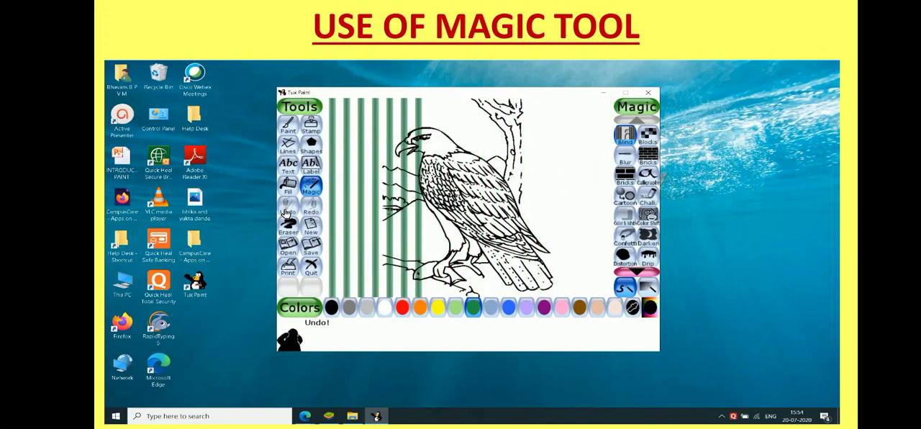
Undo the green blinds pulled in from the canvas's left edge.
left_click(287, 210)
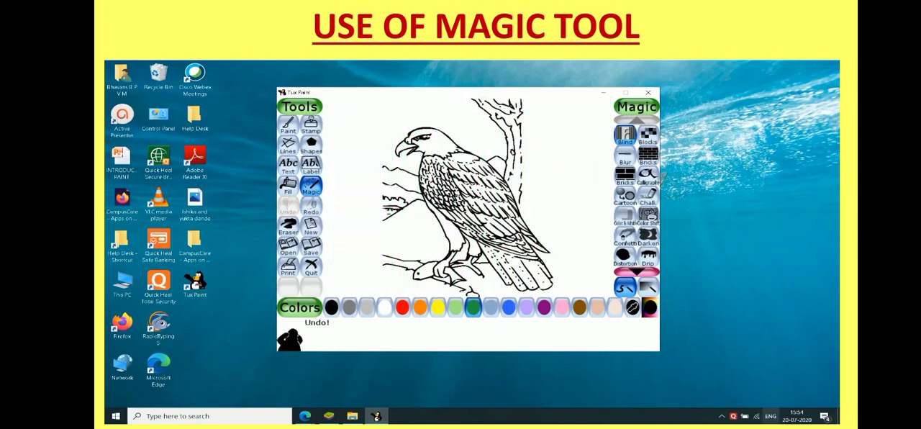
left_click(722, 416)
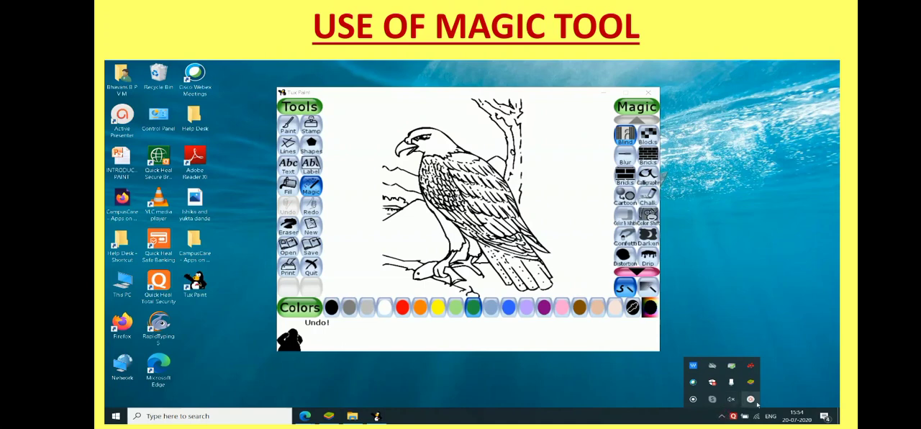
left_click(757, 404)
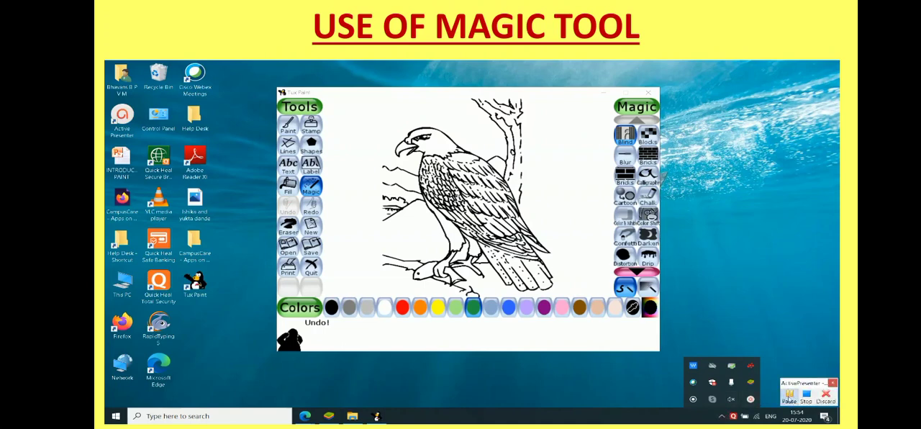
left_click(793, 397)
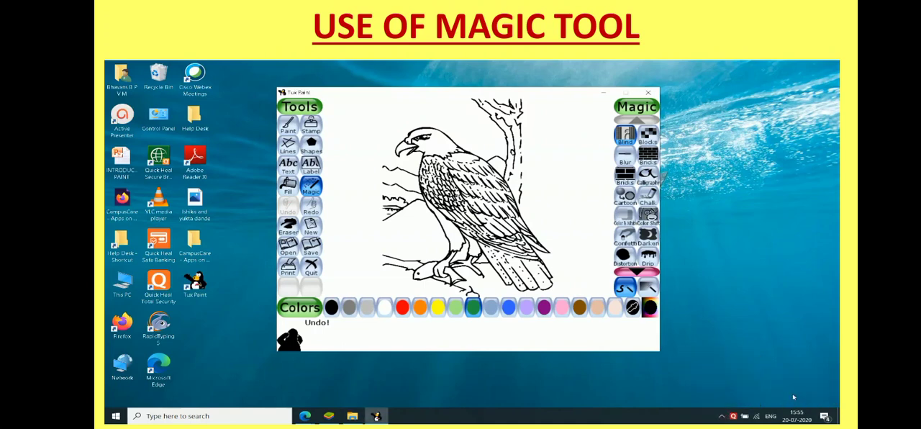
Paint rows of small red bricks across the canvas's lower-left corner with the small Bricks magic effect.
left_click(647, 158)
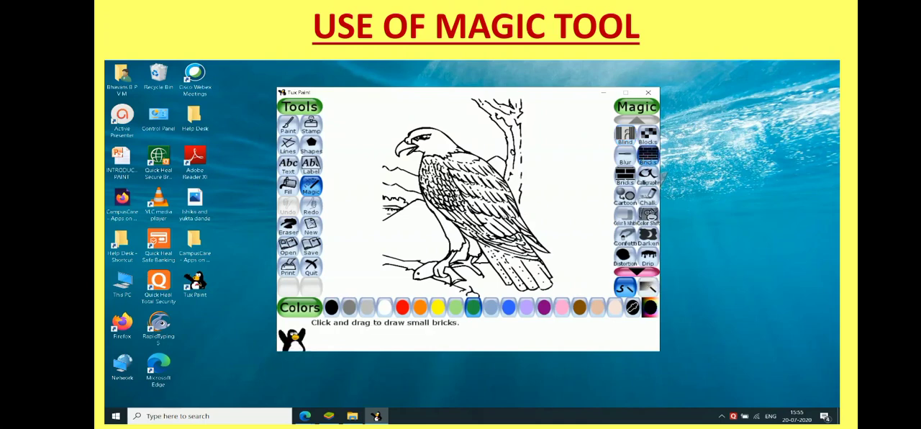
left_click(403, 309)
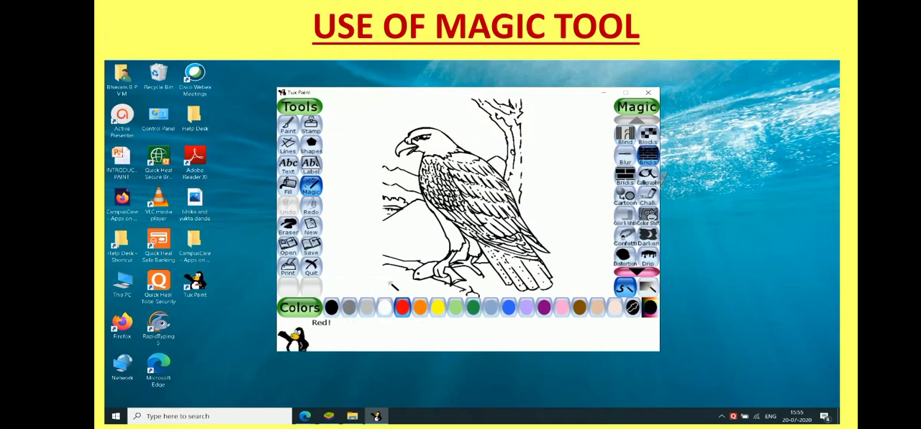
left_click_drag(333, 283, 415, 290)
mouse_move(342, 275)
left_mouse_down()
mouse_move(432, 276)
mouse_move(340, 262)
mouse_move(412, 273)
mouse_move(367, 273)
mouse_move(416, 279)
left_mouse_up()
left_click_drag(335, 256, 417, 268)
left_click_drag(329, 269, 354, 264)
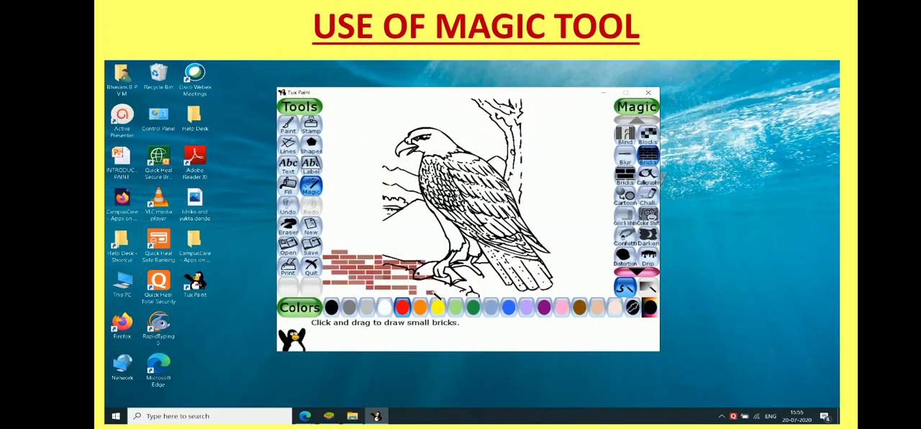
Extend the small red brick wall along the canvas's bottom edge, below the bird's tail and into the lower-right corner.
left_click_drag(429, 291, 531, 292)
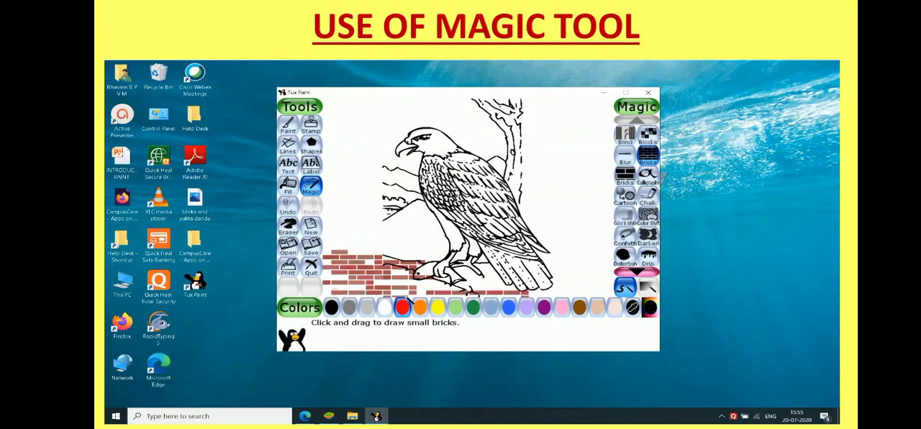
mouse_move(331, 277)
left_mouse_down()
mouse_move(399, 287)
mouse_move(480, 278)
mouse_move(527, 290)
mouse_move(590, 280)
left_mouse_up()
left_click(482, 272)
left_click_drag(553, 271, 607, 273)
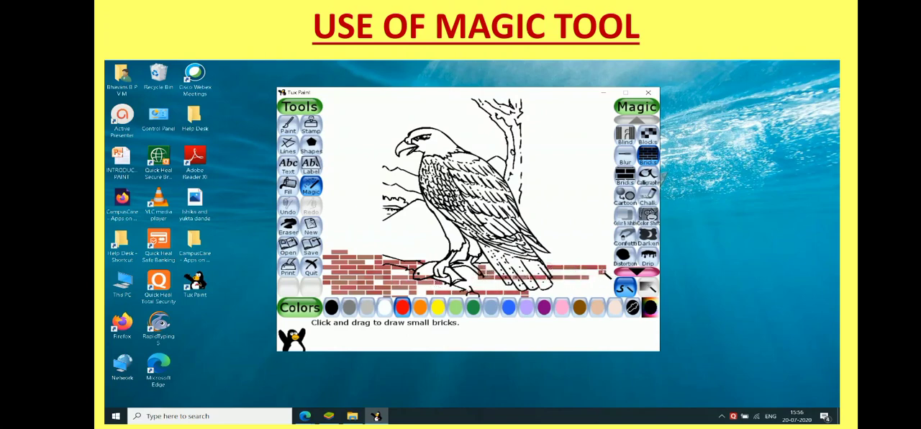
left_click_drag(551, 263, 616, 267)
mouse_move(558, 263)
left_mouse_down()
mouse_move(587, 266)
mouse_move(554, 251)
mouse_move(613, 262)
left_mouse_up()
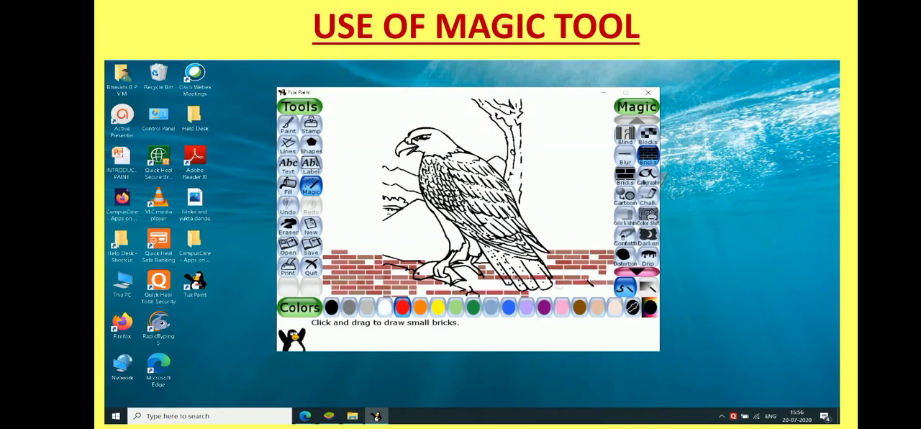
left_click_drag(601, 279, 616, 280)
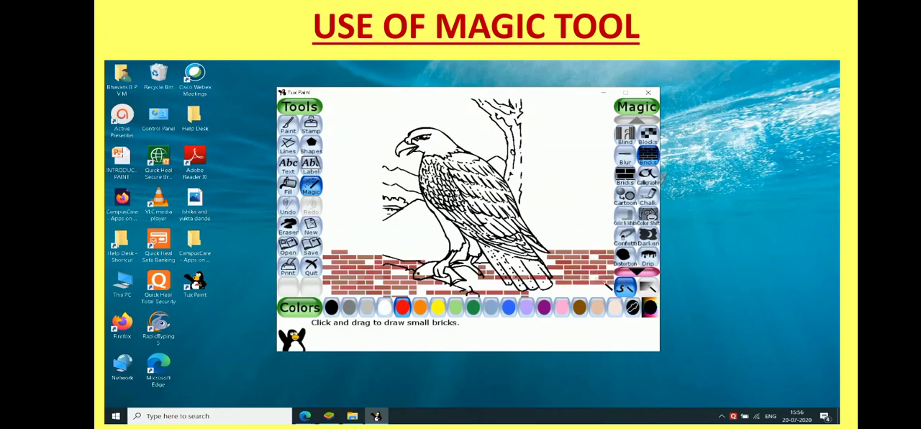
mouse_move(550, 292)
left_mouse_down()
mouse_move(609, 298)
mouse_move(566, 293)
mouse_move(613, 293)
left_mouse_up()
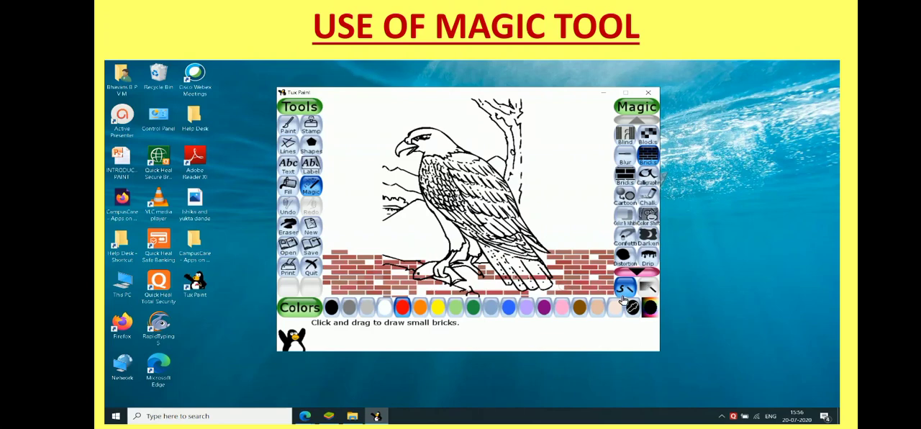
left_click(722, 416)
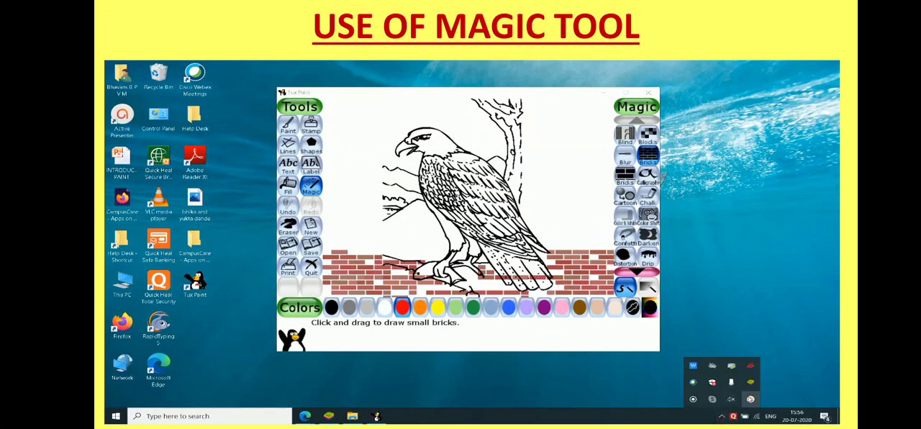
left_click(751, 399)
left_click(786, 397)
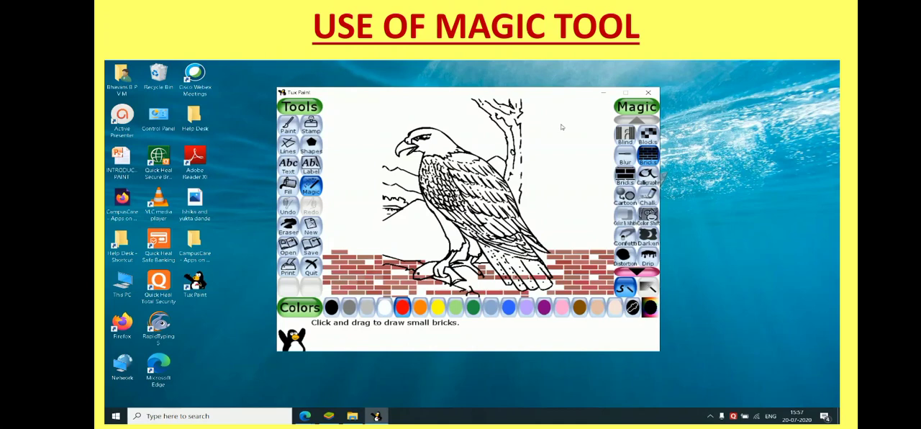
Paint rows of large red and purple bricks in the empty area behind the bird's back with the large Bricks magic effect.
left_click(624, 178)
mouse_move(550, 224)
left_mouse_down()
mouse_move(583, 225)
mouse_move(592, 236)
left_mouse_up()
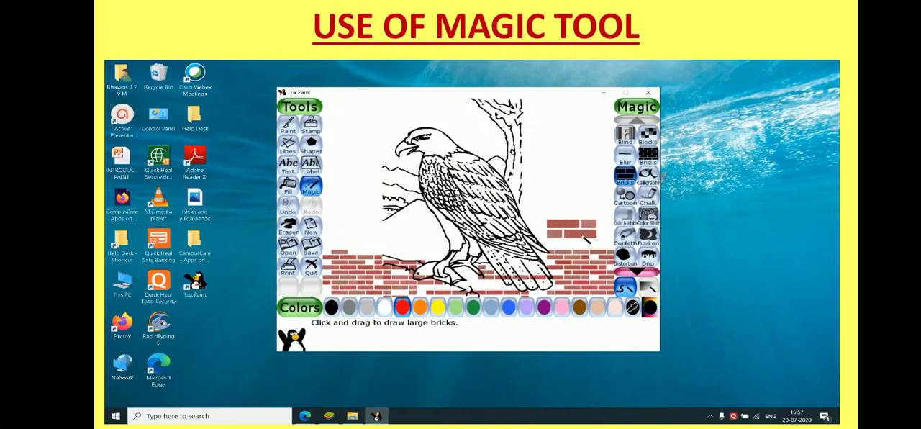
left_click(544, 307)
left_click_drag(539, 203, 594, 206)
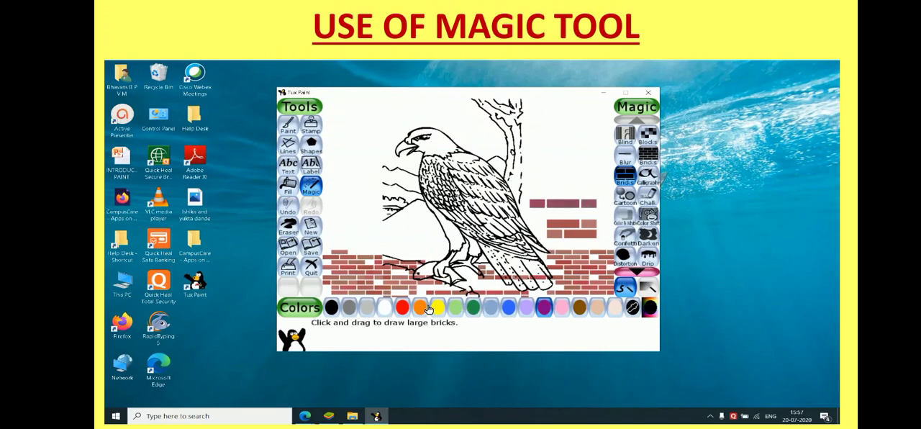
left_click(401, 308)
mouse_move(540, 192)
left_mouse_down()
mouse_move(575, 191)
mouse_move(557, 175)
mouse_move(587, 174)
mouse_move(607, 191)
left_mouse_up()
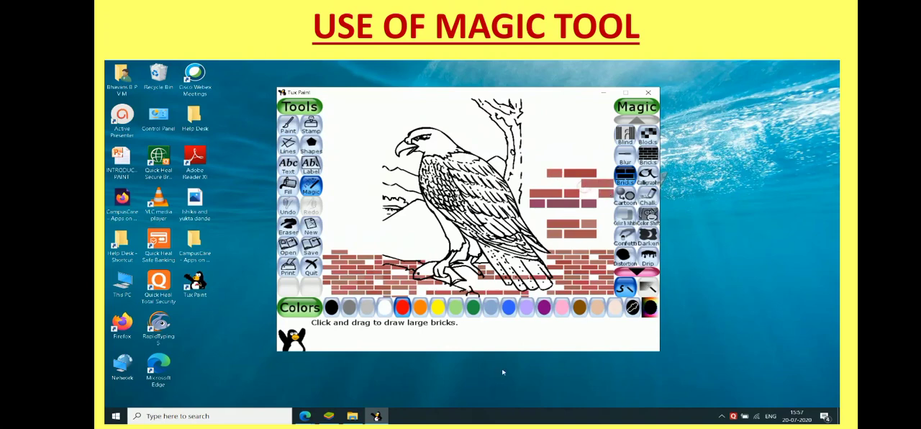
Undo all the large bricks painted behind the bird's back, keeping the small brick wall.
left_click(288, 208)
left_click(288, 209)
left_click(287, 209)
left_click(288, 209)
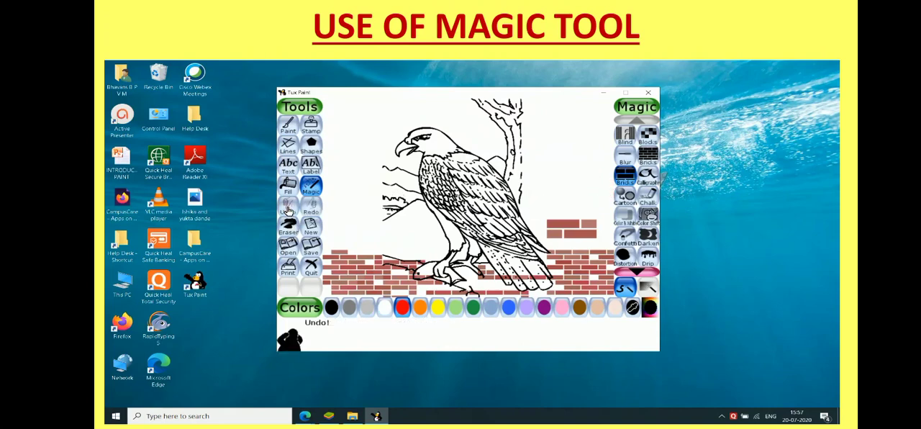
left_click(288, 208)
left_click(288, 209)
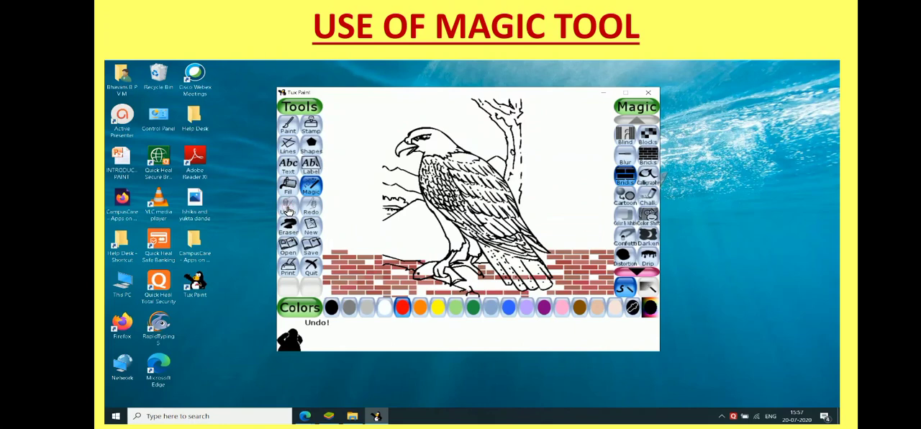
Write BIRD vertically in red letters on the picture's right side with the Calligraphy magic effect.
left_click(648, 180)
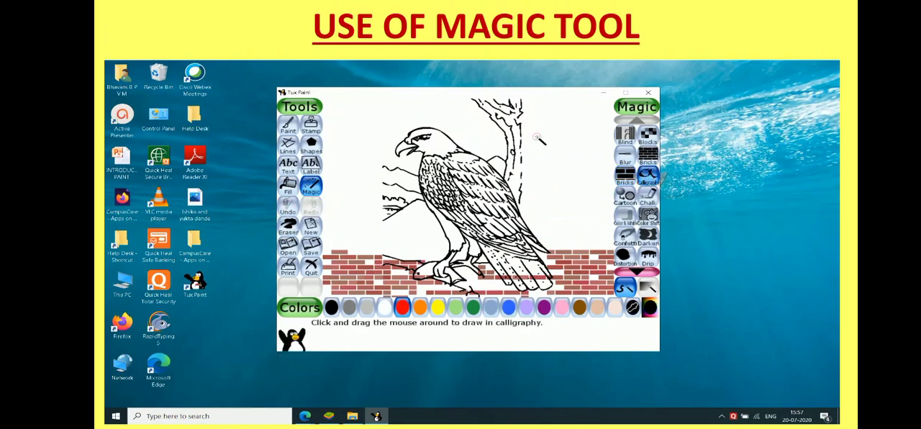
mouse_move(535, 136)
left_mouse_down()
mouse_move(542, 166)
mouse_move(539, 139)
mouse_move(551, 127)
mouse_move(561, 141)
mouse_move(551, 148)
mouse_move(578, 147)
mouse_move(551, 163)
mouse_move(552, 196)
mouse_move(556, 219)
mouse_move(553, 199)
mouse_move(567, 194)
mouse_move(567, 208)
mouse_move(595, 219)
mouse_move(569, 237)
mouse_move(559, 229)
mouse_move(573, 249)
mouse_move(563, 229)
mouse_move(589, 233)
mouse_move(598, 245)
mouse_move(573, 252)
left_mouse_up()
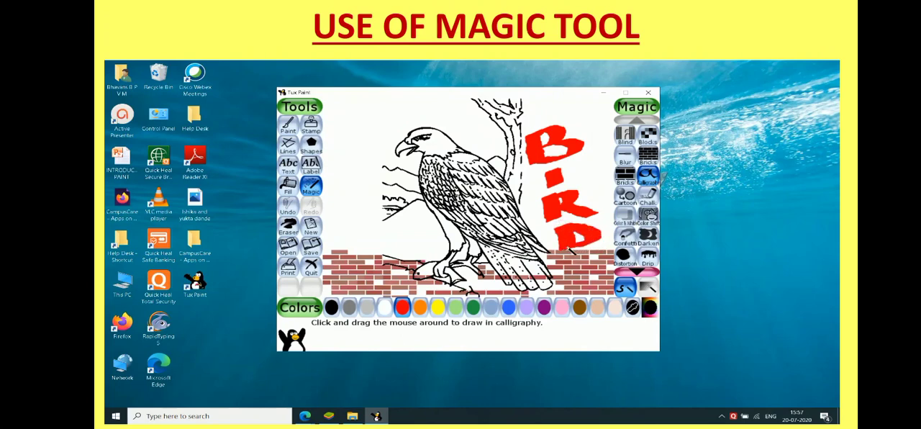
Draw tufts of grass over the brick wall in the canvas's lower-left area with the Grass magic effect.
left_click(637, 270)
left_click(637, 270)
left_click(637, 269)
left_click(638, 269)
left_click(637, 270)
left_click(638, 269)
left_click(637, 270)
left_click(638, 270)
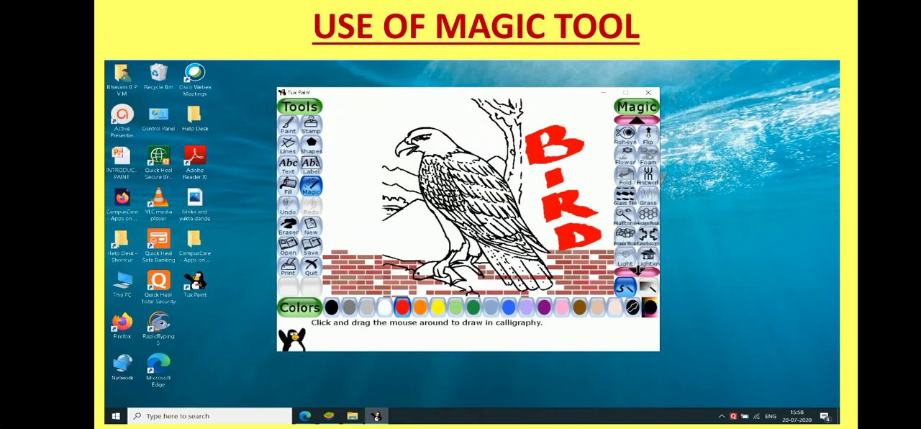
left_click(646, 198)
mouse_move(328, 262)
left_mouse_down()
mouse_move(338, 225)
mouse_move(356, 266)
mouse_move(358, 227)
left_mouse_up()
left_click_drag(375, 285, 386, 239)
left_click_drag(393, 292, 406, 244)
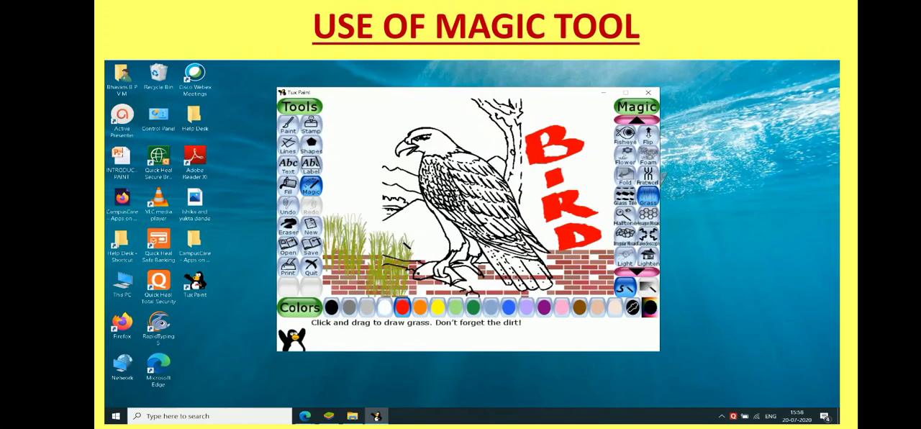
Look through the remaining Magic effects to the end of the list and return to the Flower effect.
left_click(637, 273)
left_click(637, 273)
left_click(638, 273)
left_click(638, 273)
left_click(638, 273)
left_click(638, 272)
left_click(637, 273)
left_click(638, 273)
left_click(637, 273)
left_click(637, 273)
left_click(638, 273)
left_click(638, 273)
left_click(637, 273)
left_click(638, 273)
left_click(637, 272)
left_click(638, 272)
left_click(638, 273)
left_click(637, 272)
left_click(638, 273)
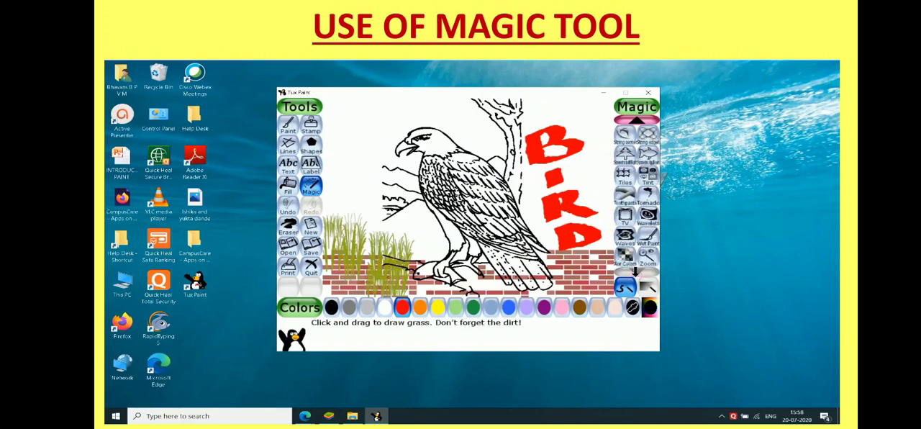
left_click(636, 121)
left_click(636, 121)
left_click(636, 121)
left_click(636, 121)
left_click(636, 121)
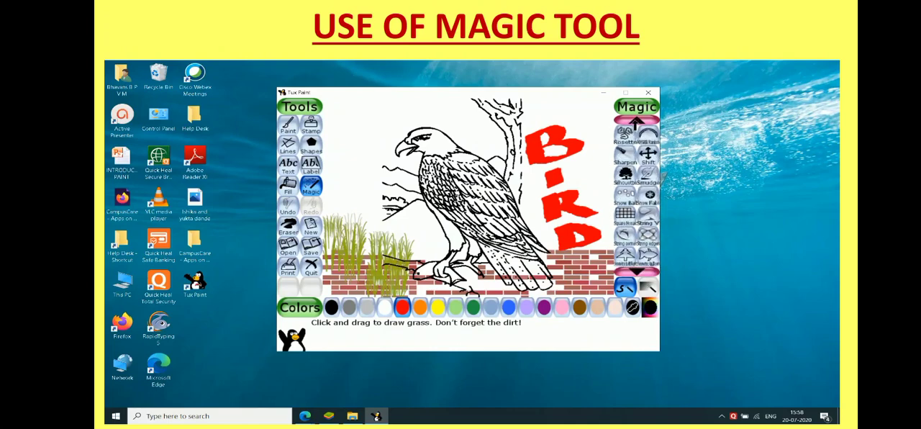
left_click(636, 121)
left_click(636, 121)
left_click(636, 121)
left_click(636, 121)
left_click(636, 120)
left_click(636, 121)
left_click(636, 121)
left_click(636, 121)
left_click(636, 121)
left_click(636, 121)
left_click(637, 121)
left_click(636, 121)
left_click(636, 121)
left_click(636, 121)
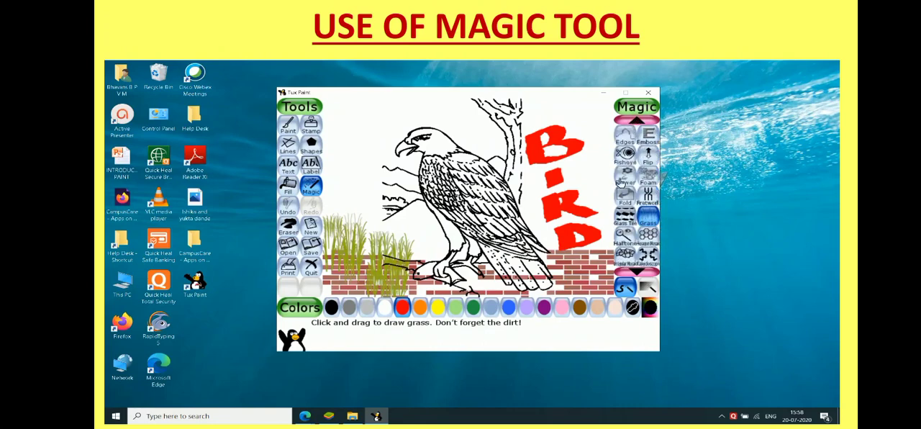
Draw a row of red flowers on green stalks above the grass with the Flower magic effect.
left_click(624, 180)
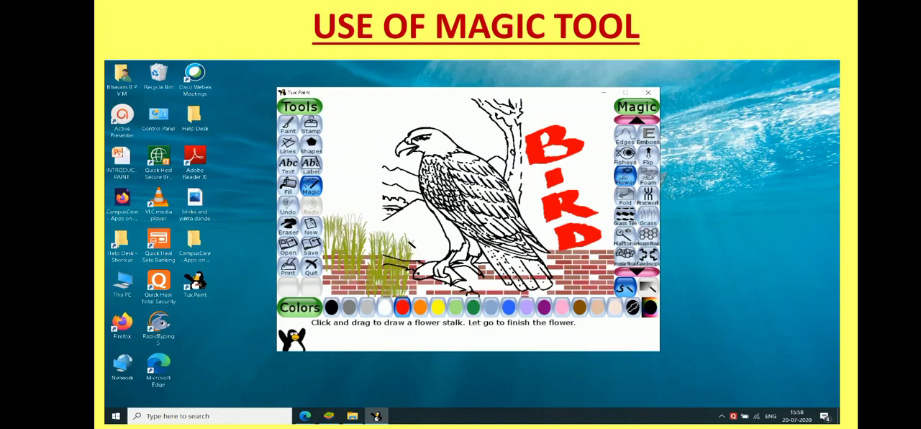
left_click_drag(358, 220, 361, 189)
left_click_drag(372, 236, 375, 194)
mouse_move(393, 231)
left_mouse_down()
mouse_move(392, 203)
mouse_move(414, 219)
left_mouse_up()
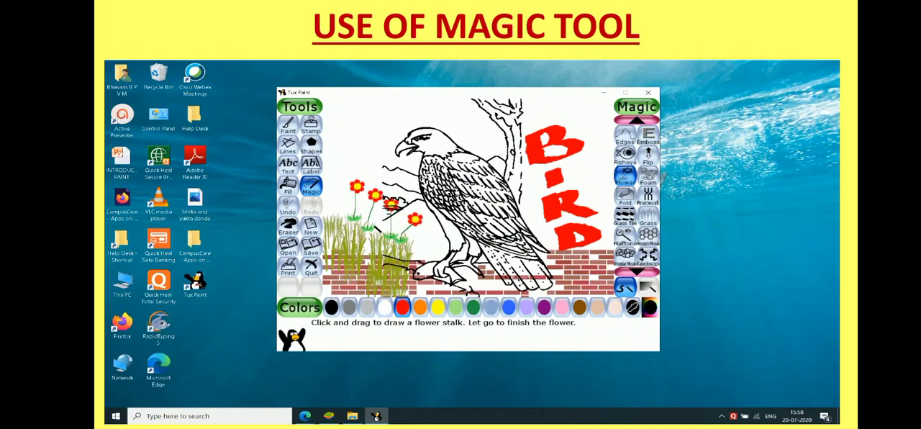
left_click_drag(337, 224, 333, 178)
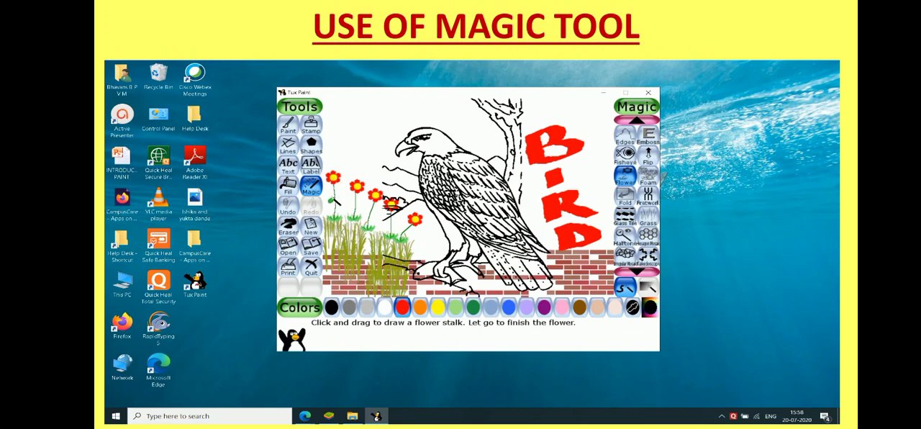
left_click_drag(347, 218, 342, 185)
scroll(662, 175, "down", 5)
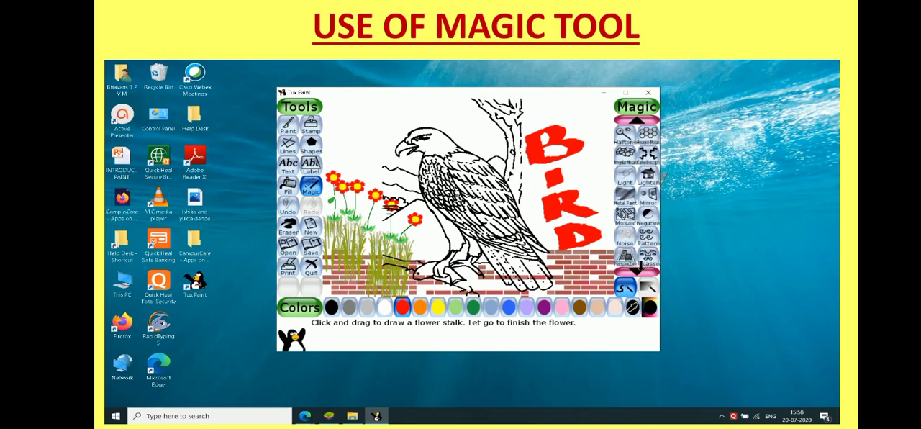
scroll(664, 176, "down", 3)
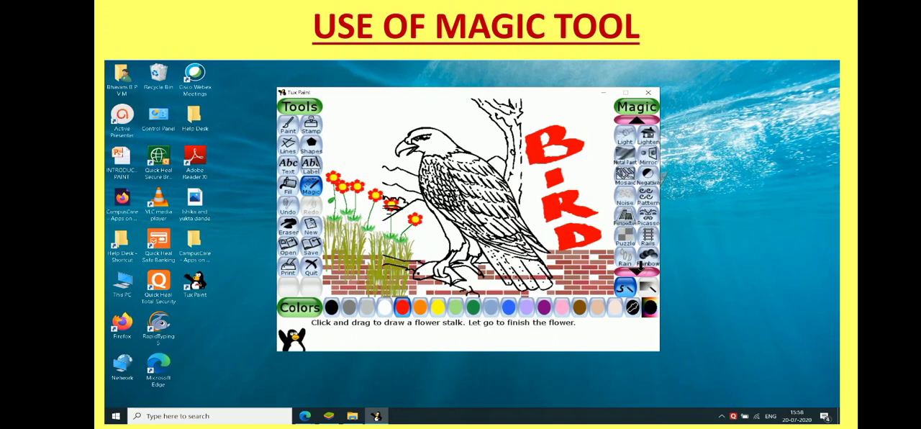
scroll(663, 175, "down", 4)
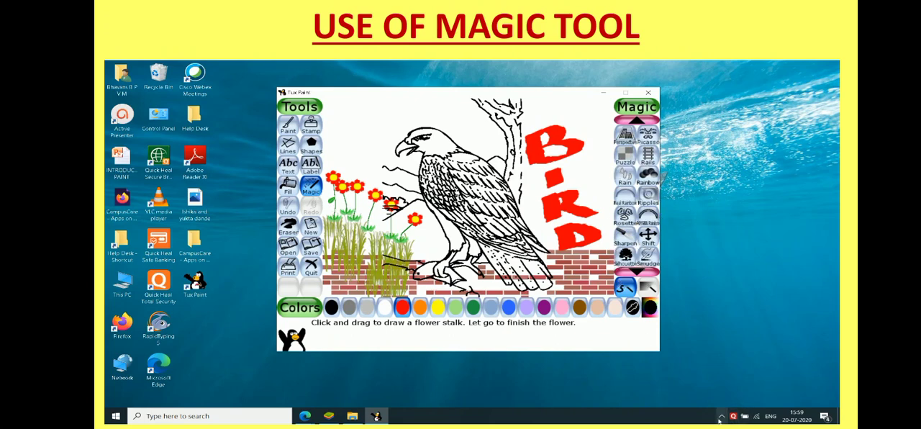
left_click(721, 416)
left_click(144, 398)
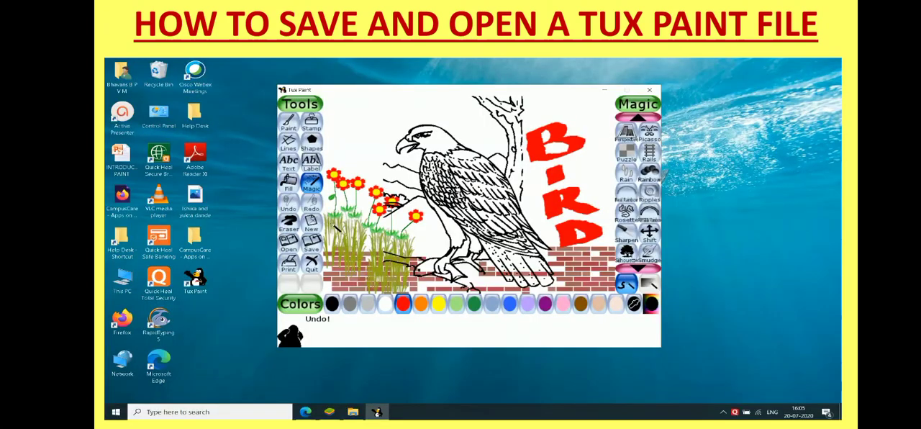
Save the bird picture by replacing the old version and reopen it from the saved pictures.
left_click(312, 246)
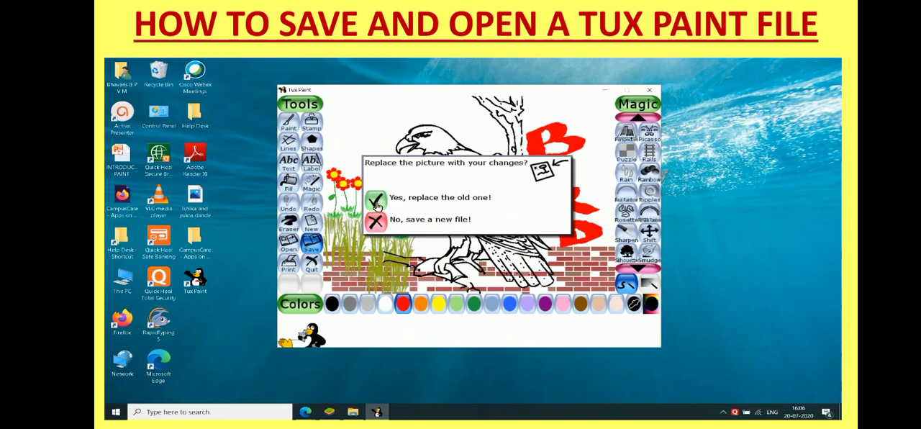
left_click(376, 202)
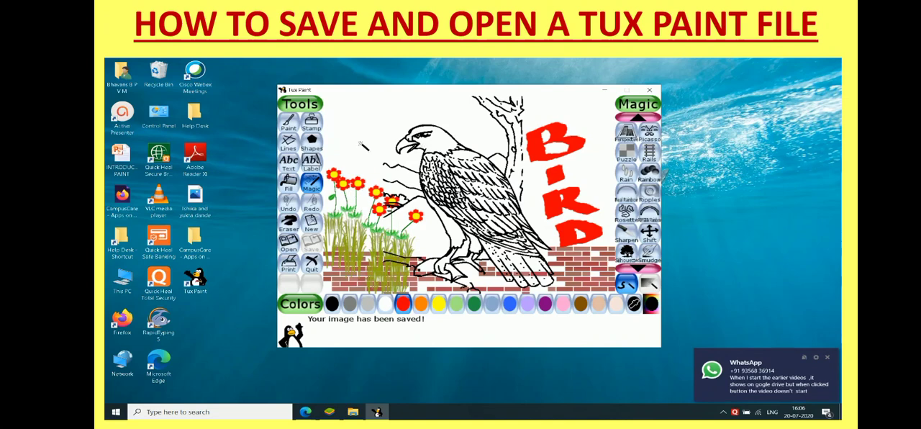
left_click(288, 244)
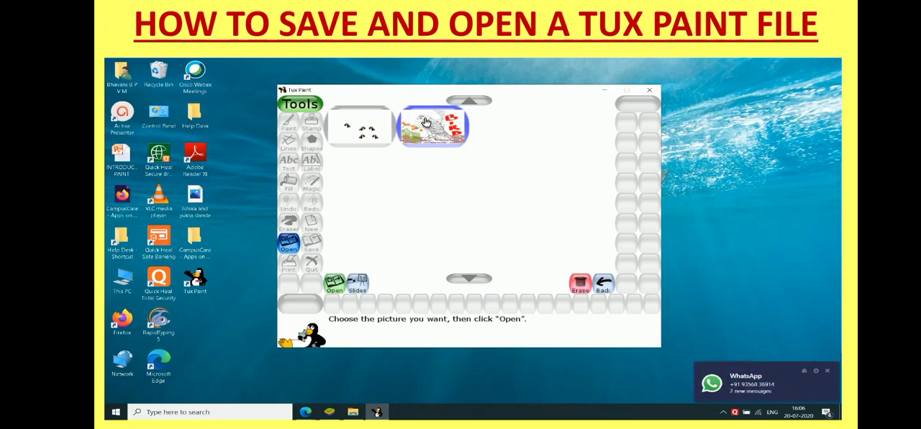
left_click(332, 285)
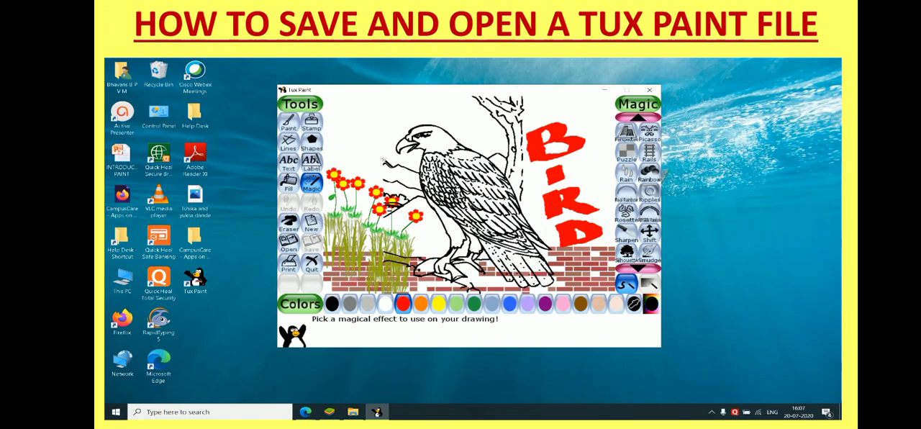
Quit the program and confirm being done.
left_click(311, 266)
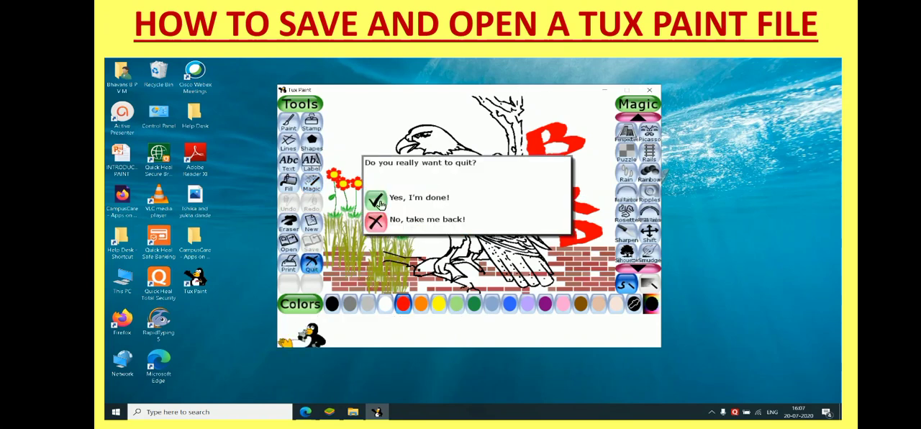
left_click(379, 204)
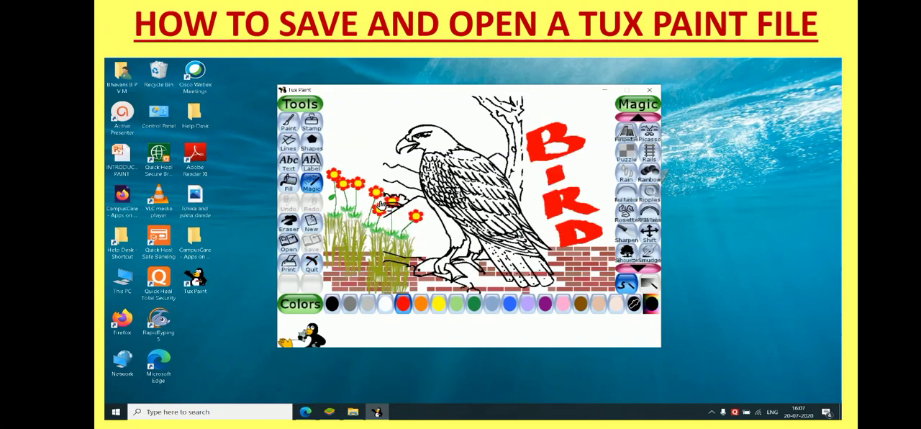